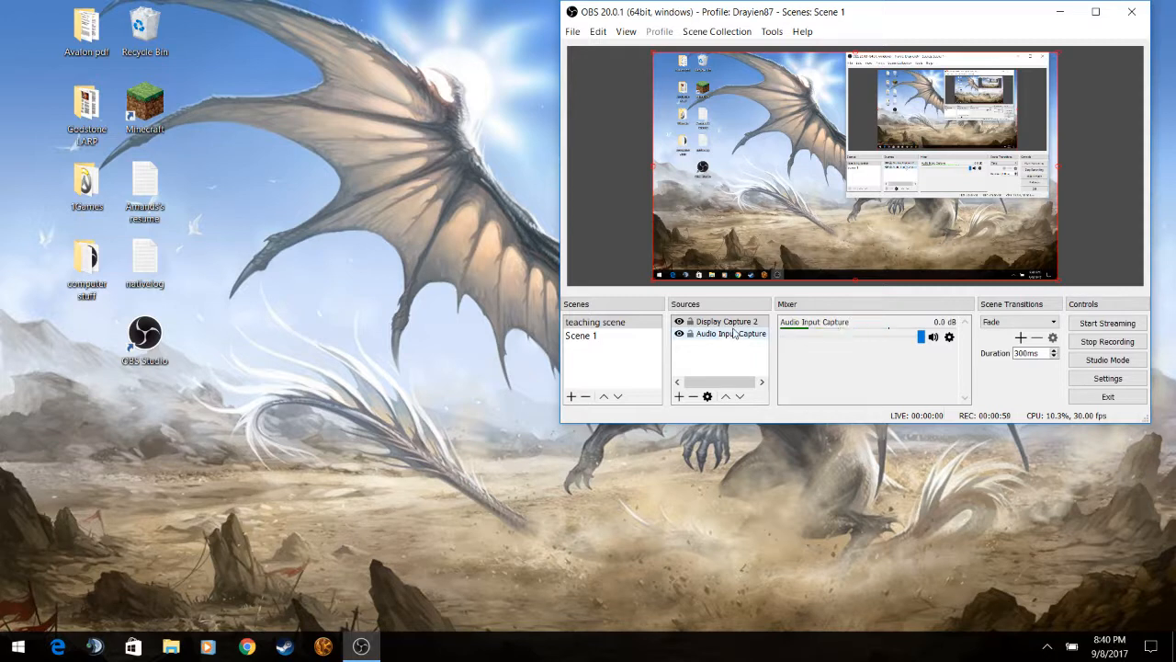
# Step: Add a new visible Text (GDI+) source to the teaching scene, keeping its default name
pyautogui.click(733, 323)
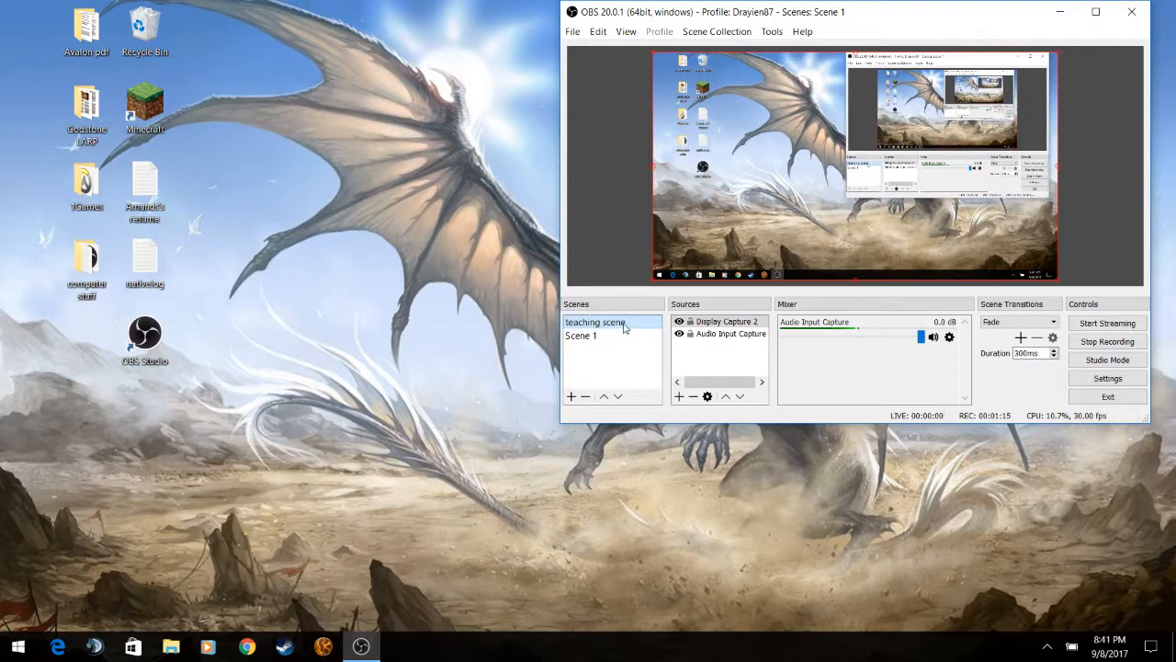
pyautogui.click(680, 397)
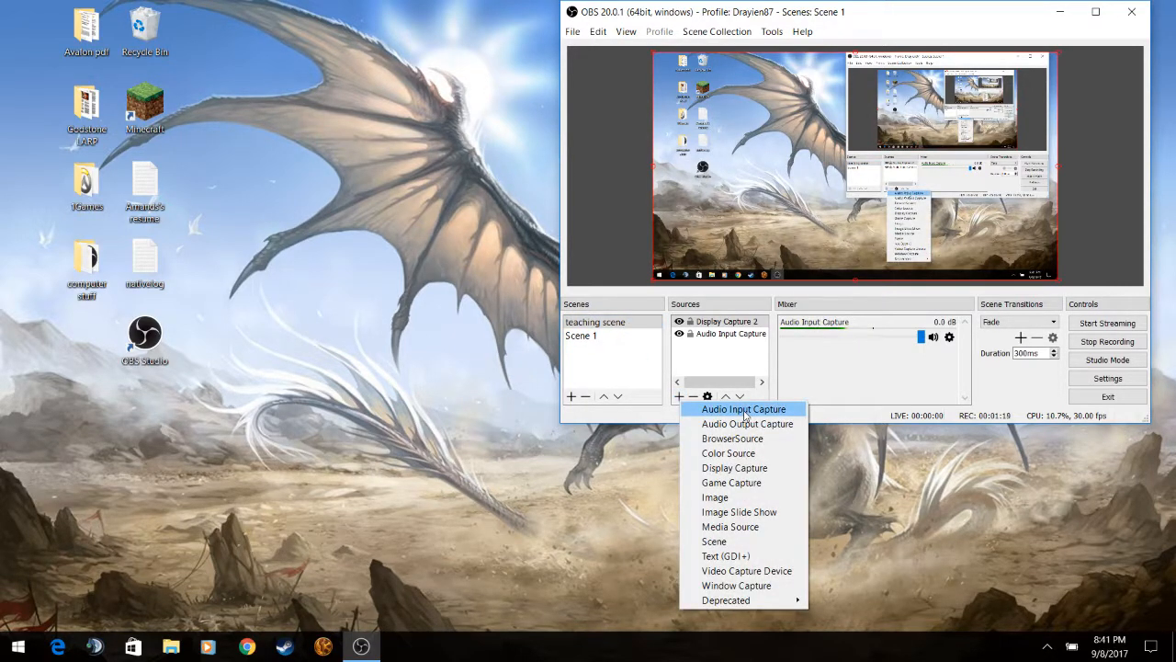
pyautogui.click(732, 557)
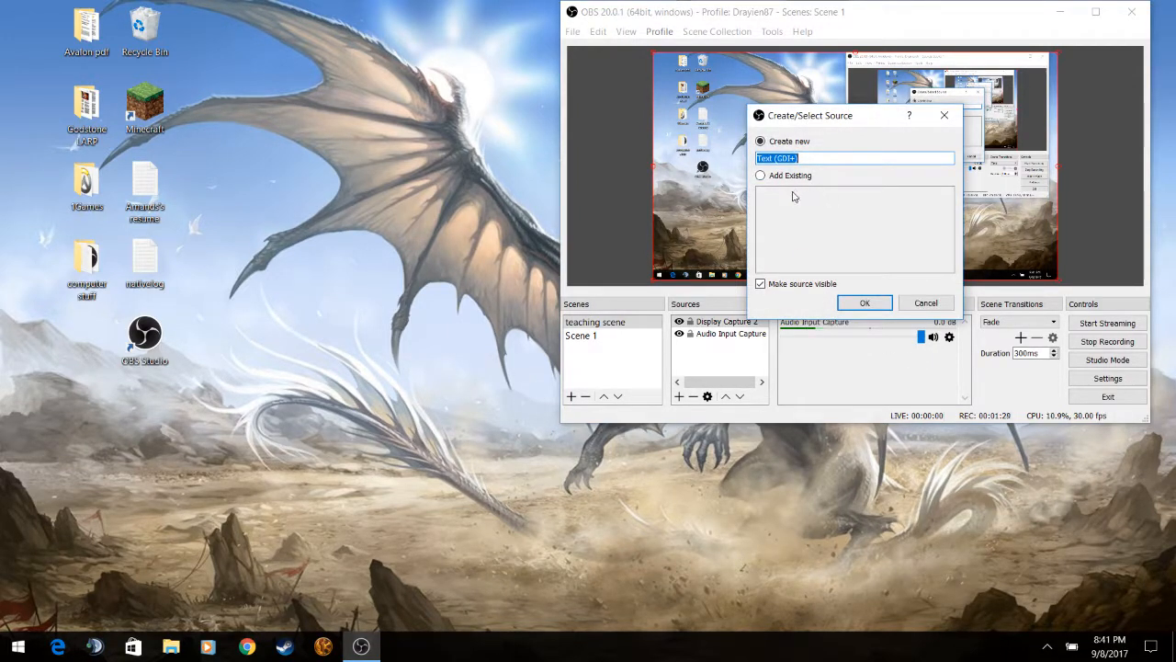
pyautogui.click(866, 303)
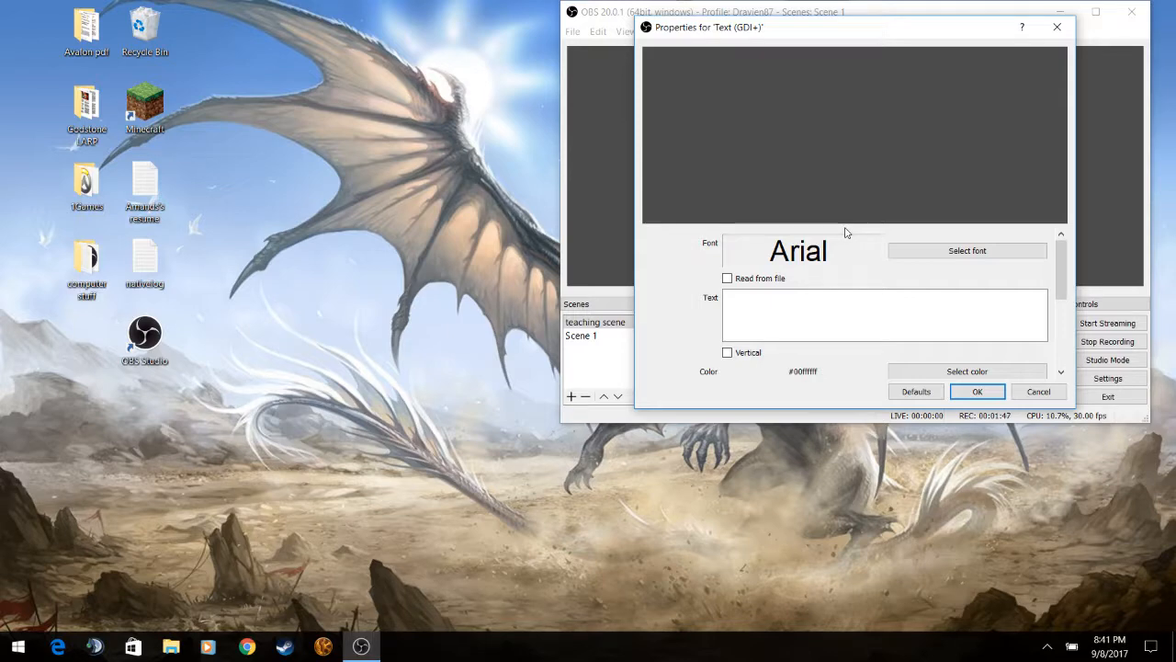
# Step: Examine the font and writing system choices for the text source, keeping Arial, Normal, size 36 and Any
pyautogui.click(974, 250)
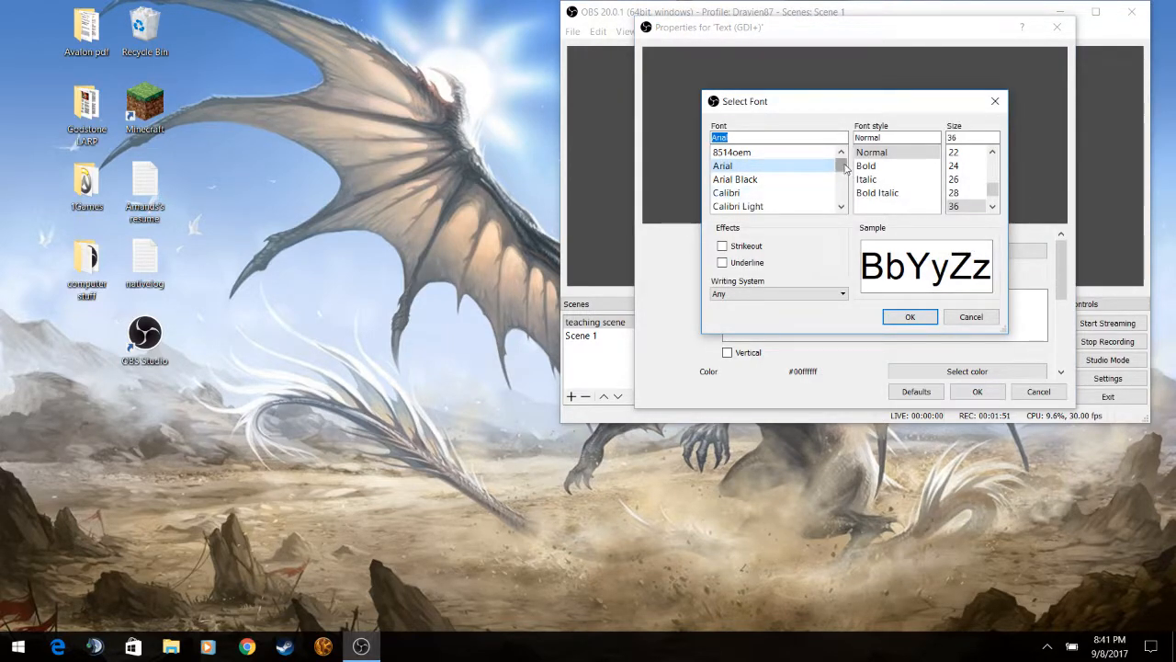
pyautogui.moveTo(841, 166)
pyautogui.mouseDown()
pyautogui.moveTo(846, 180)
pyautogui.moveTo(840, 163)
pyautogui.mouseUp()
pyautogui.click(914, 314)
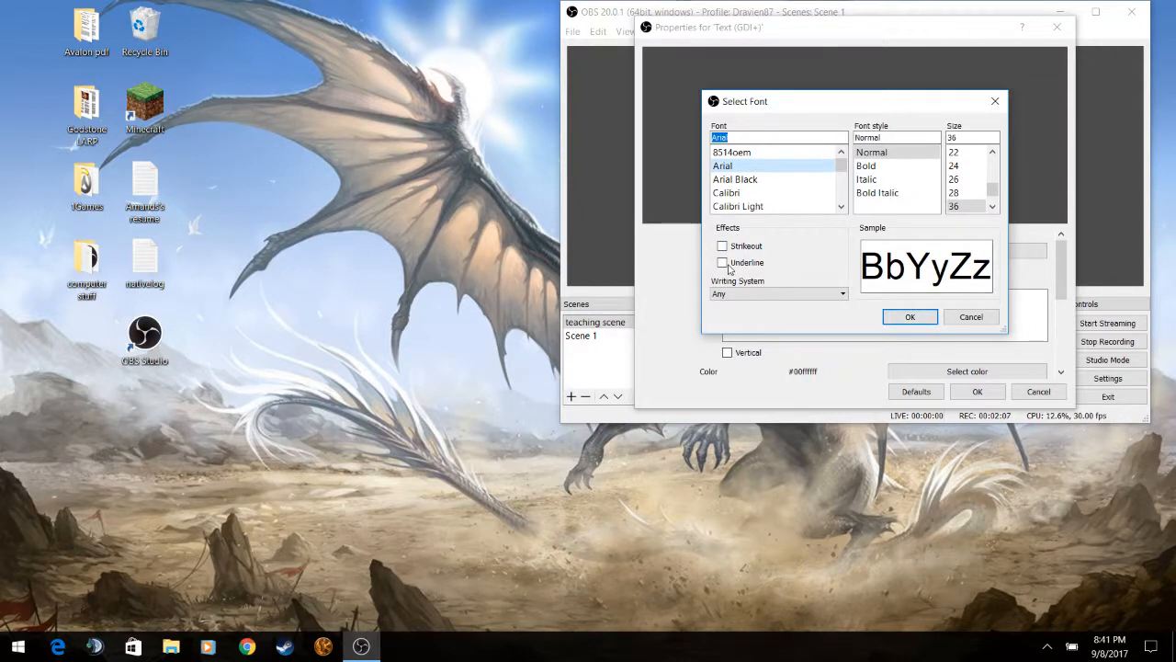
pyautogui.click(795, 294)
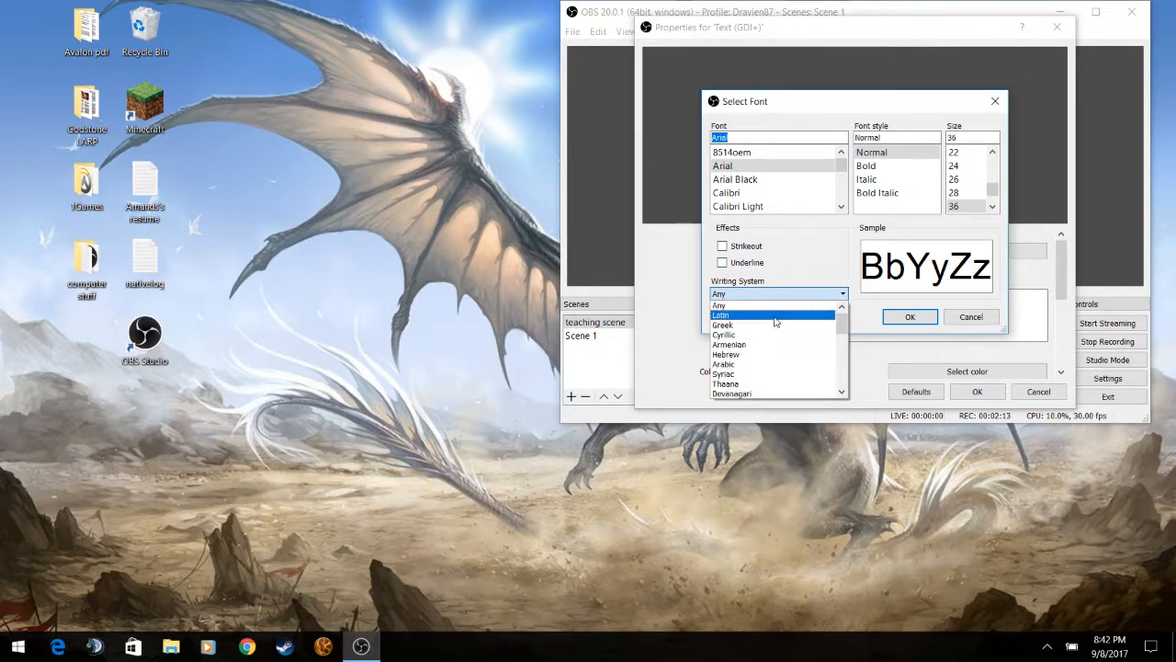
pyautogui.scroll(-6, 776, 335)
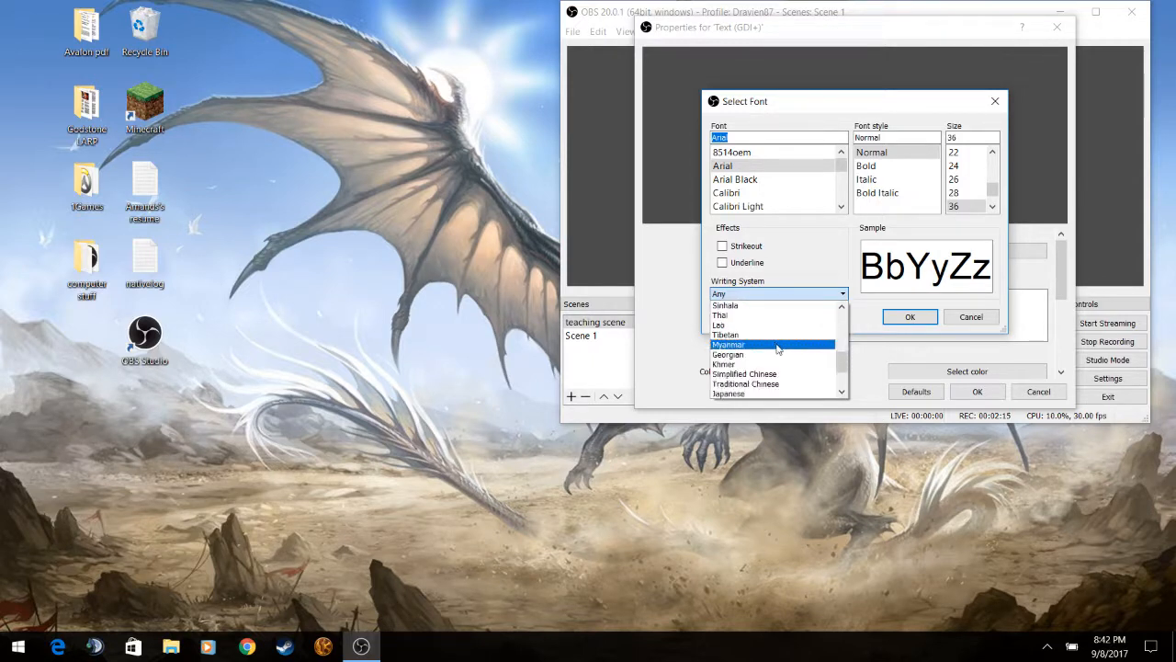
pyautogui.scroll(-2, 777, 347)
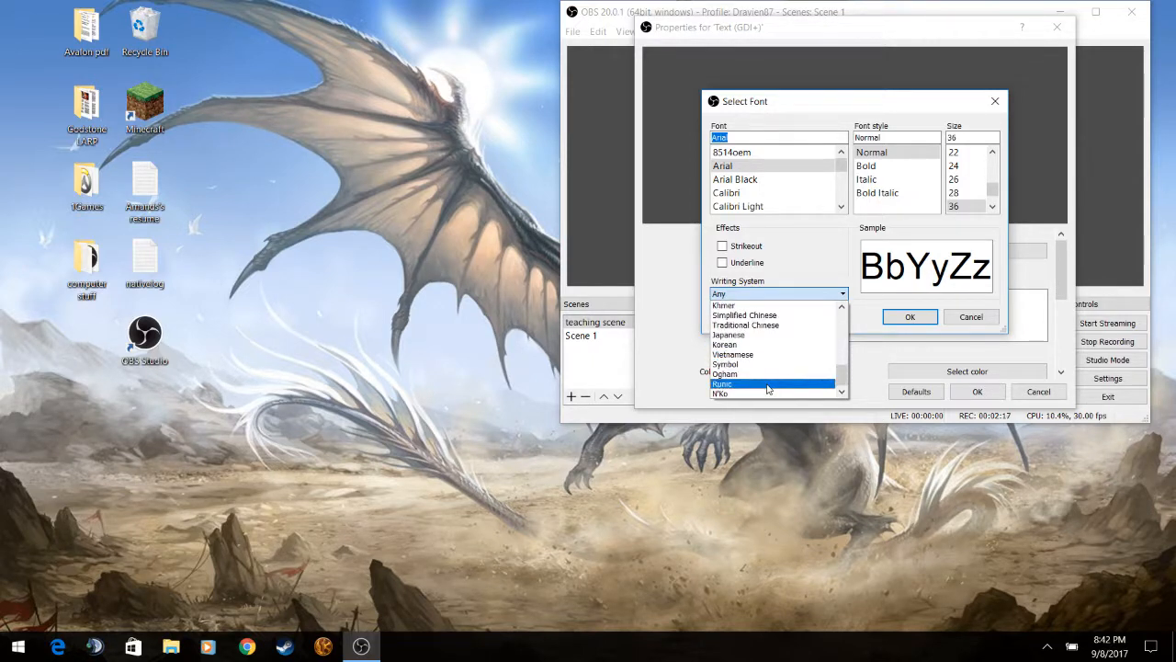
pyautogui.scroll(7, 789, 367)
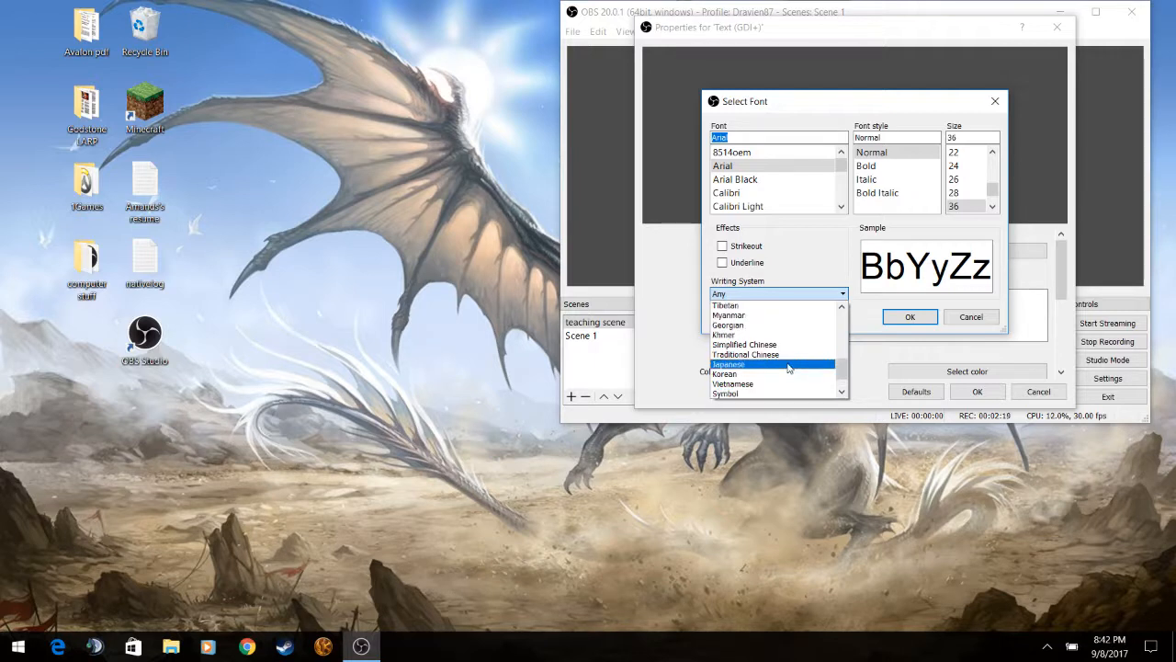
pyautogui.scroll(1, 735, 311)
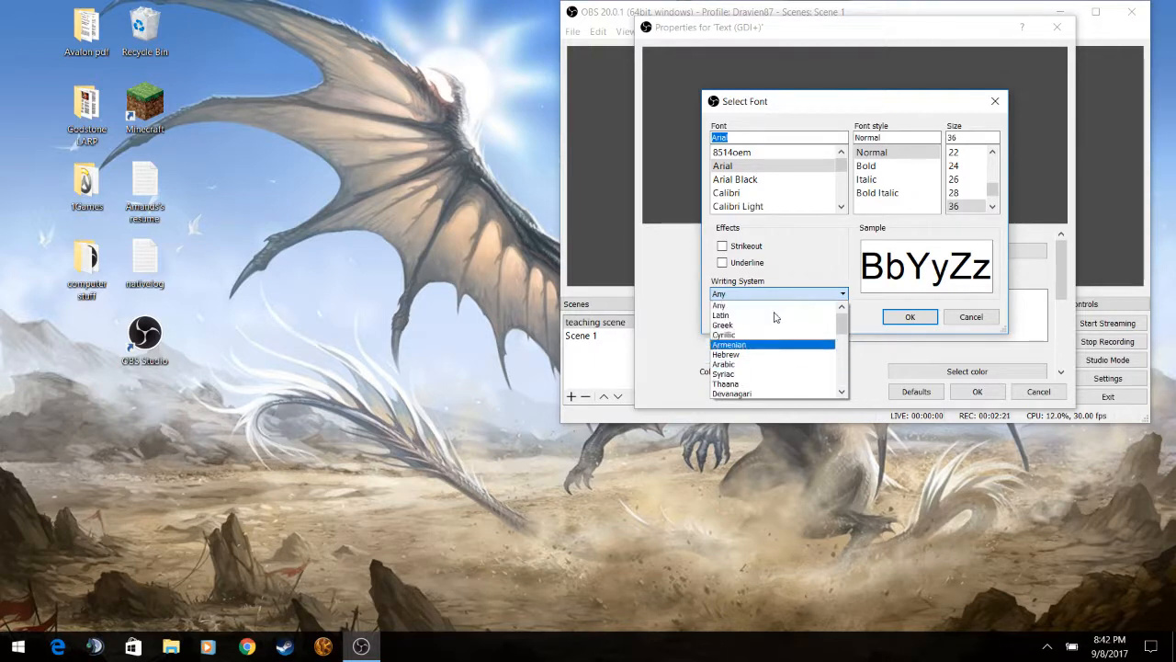
pyautogui.click(769, 305)
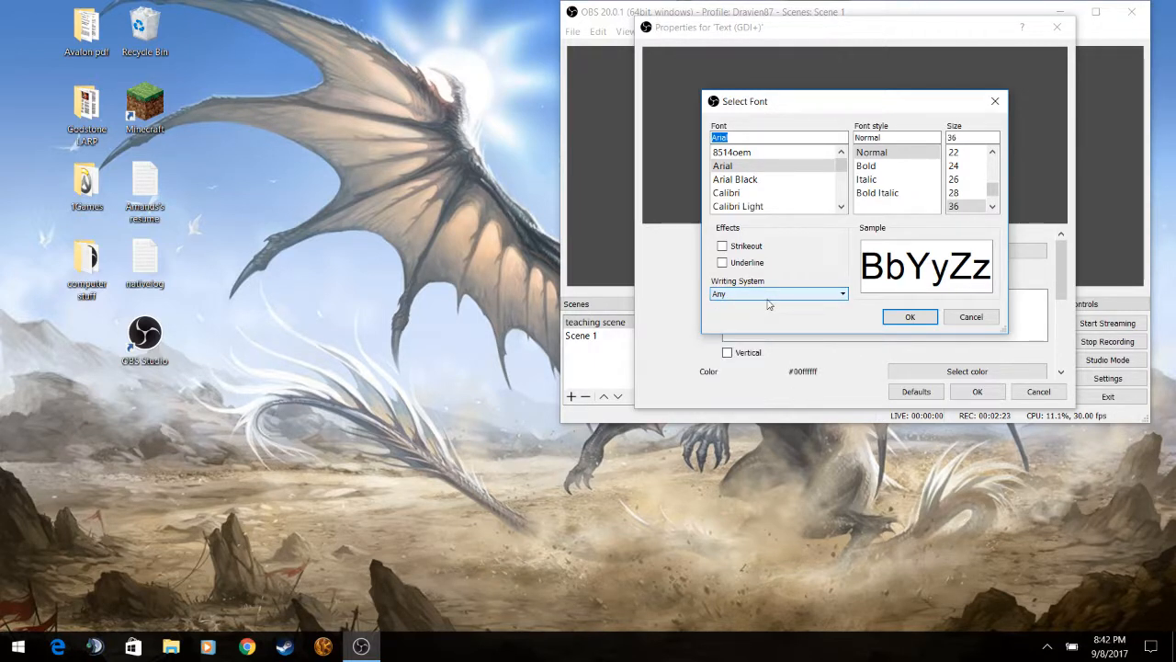
pyautogui.click(910, 317)
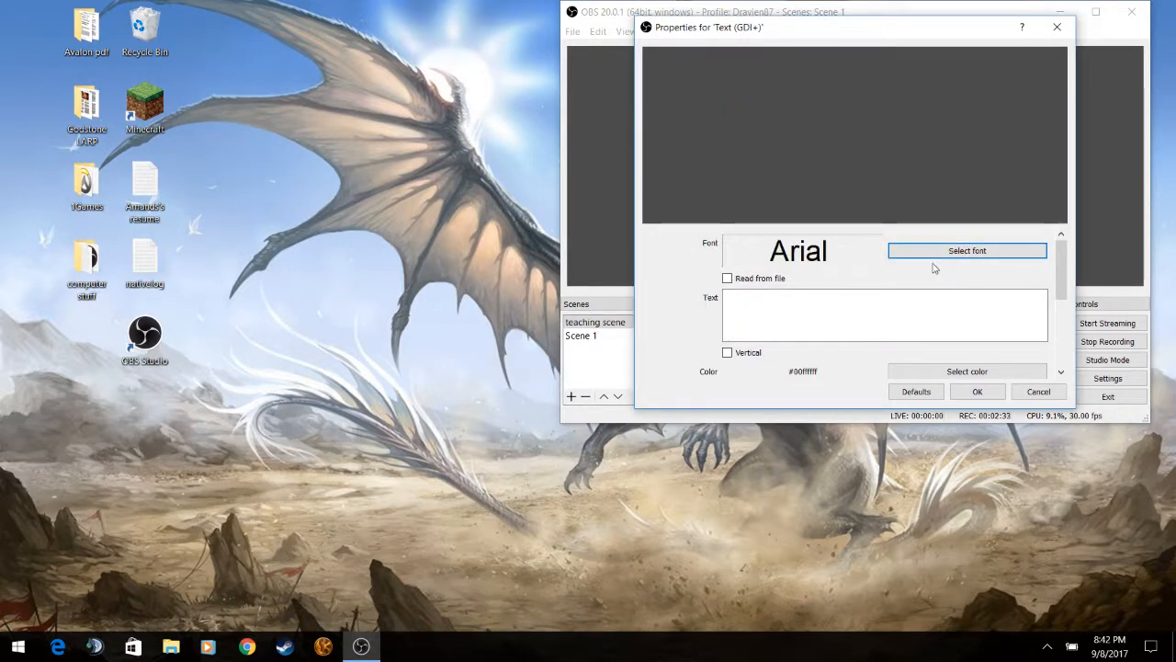
# Step: Enter Drayien87 as the displayed text of the text source
pyautogui.click(815, 310)
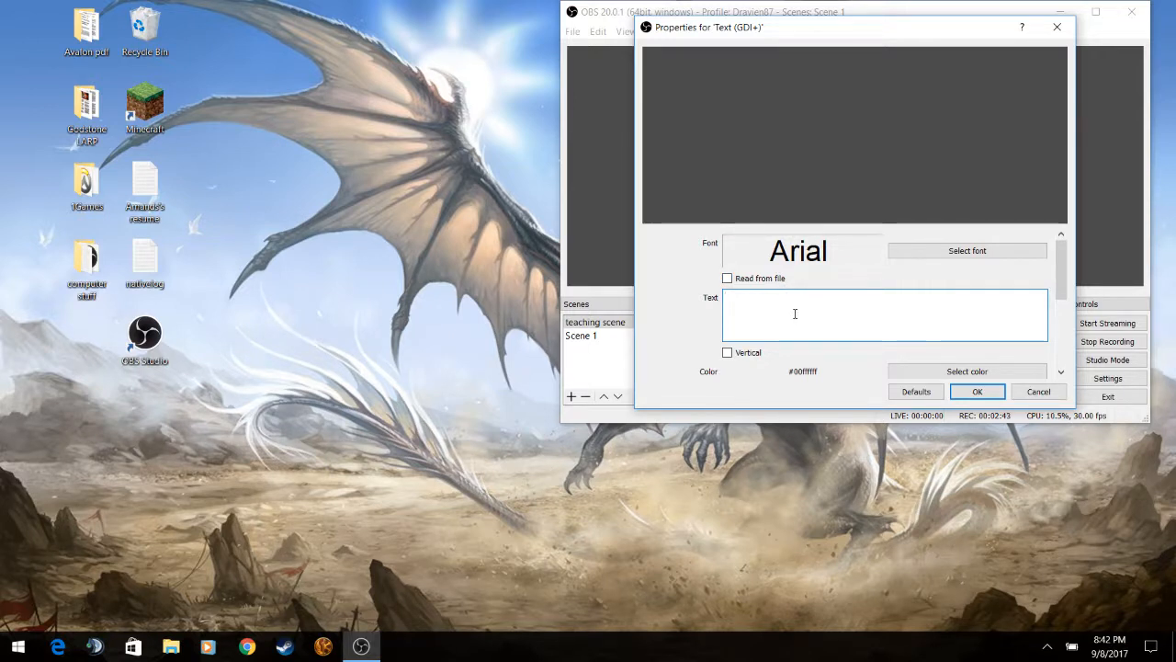
pyautogui.write('Drayie')
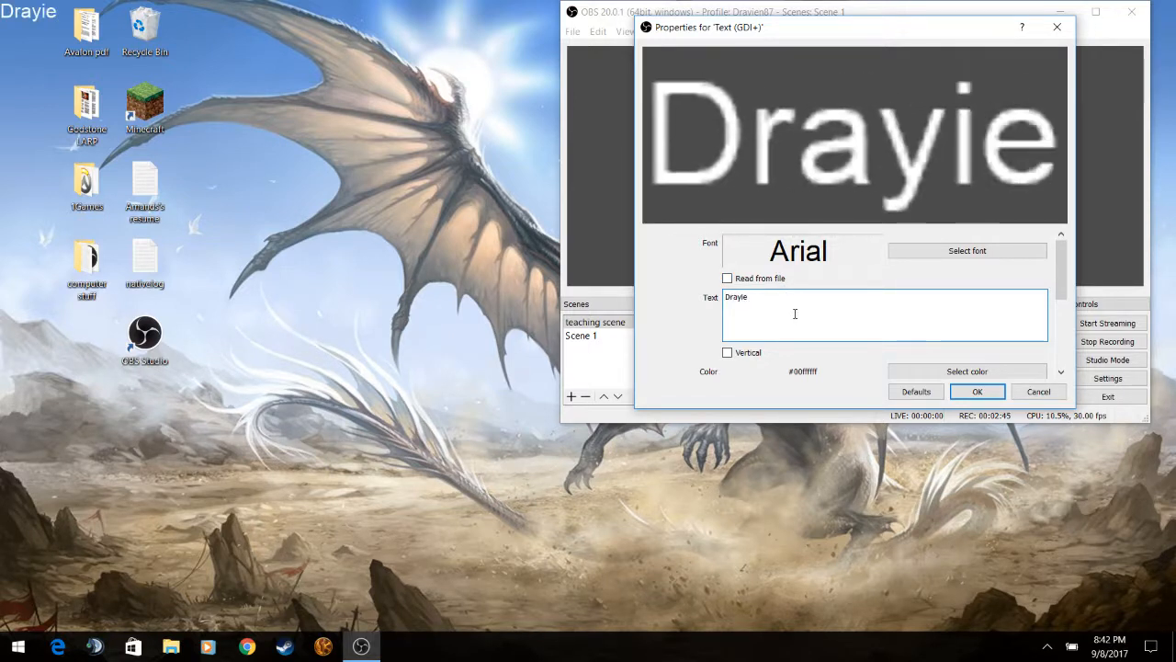
pyautogui.write('n87')
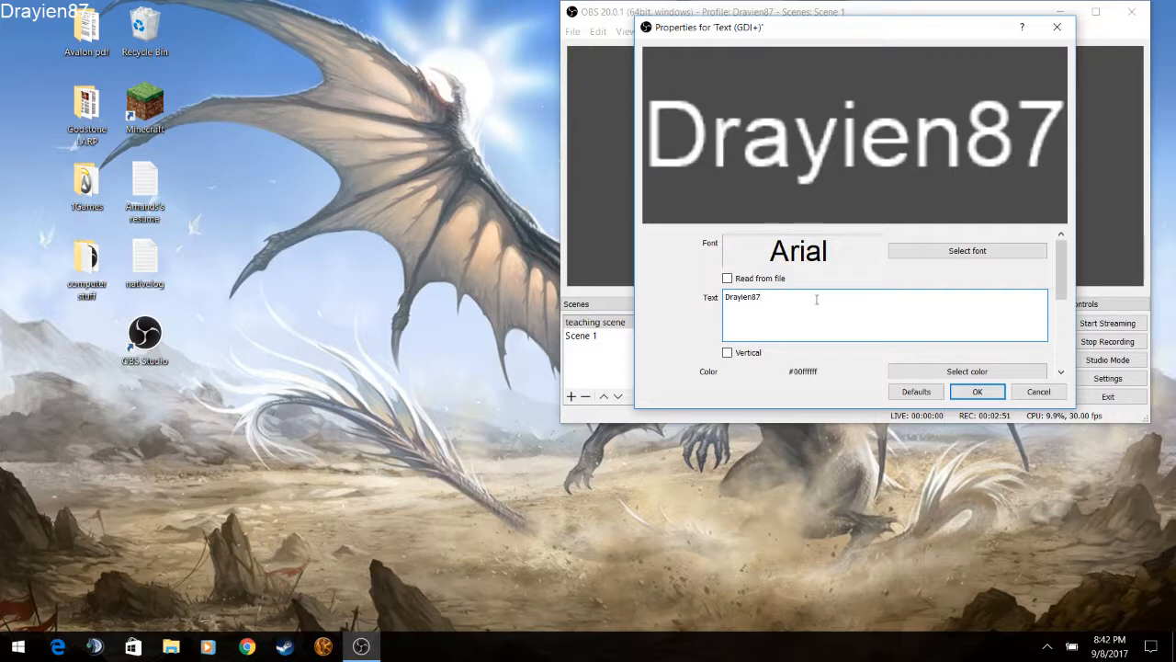
# Step: Set the text color to red (#ff0000) and accept the text source's properties
pyautogui.click(972, 371)
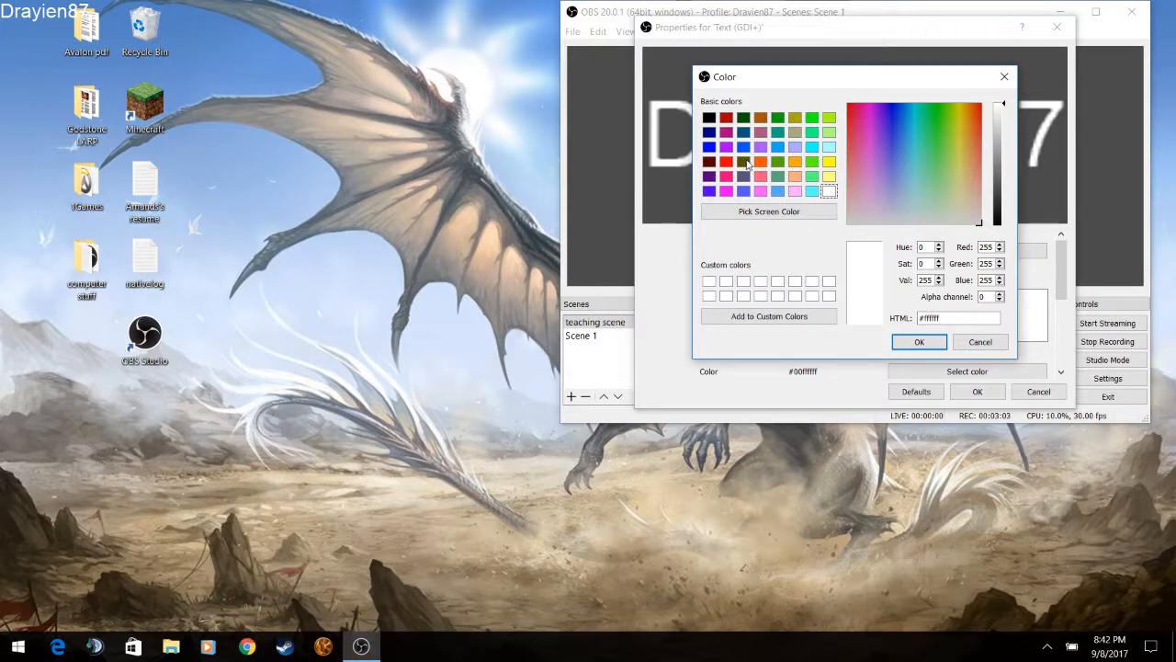
pyautogui.click(726, 161)
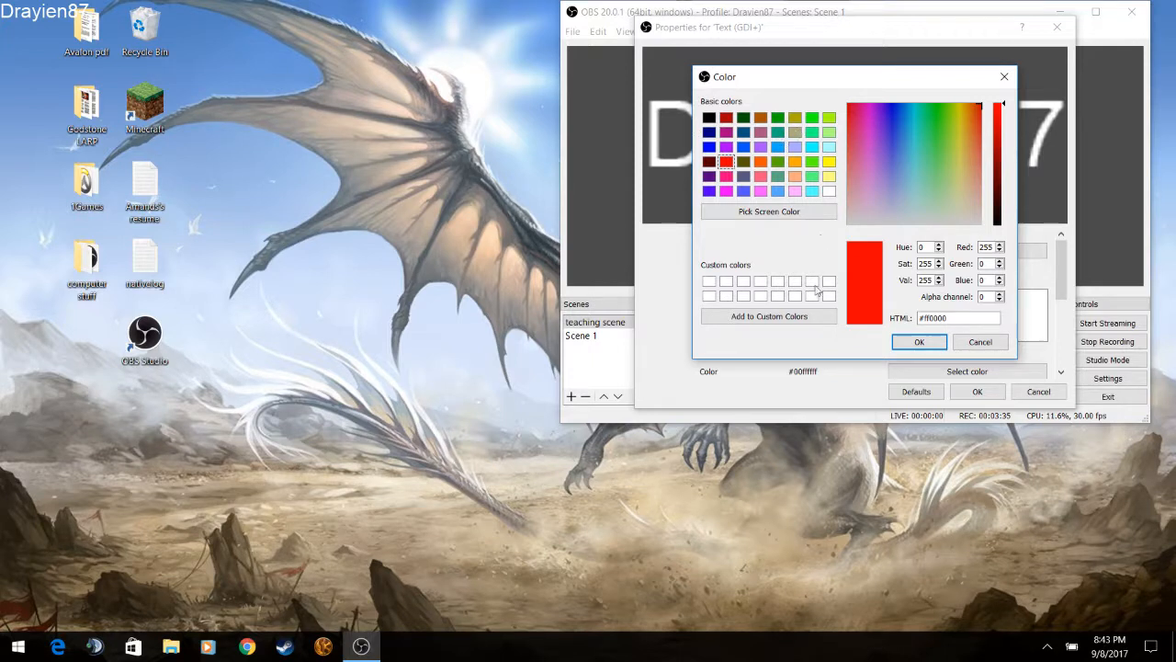
pyautogui.click(916, 342)
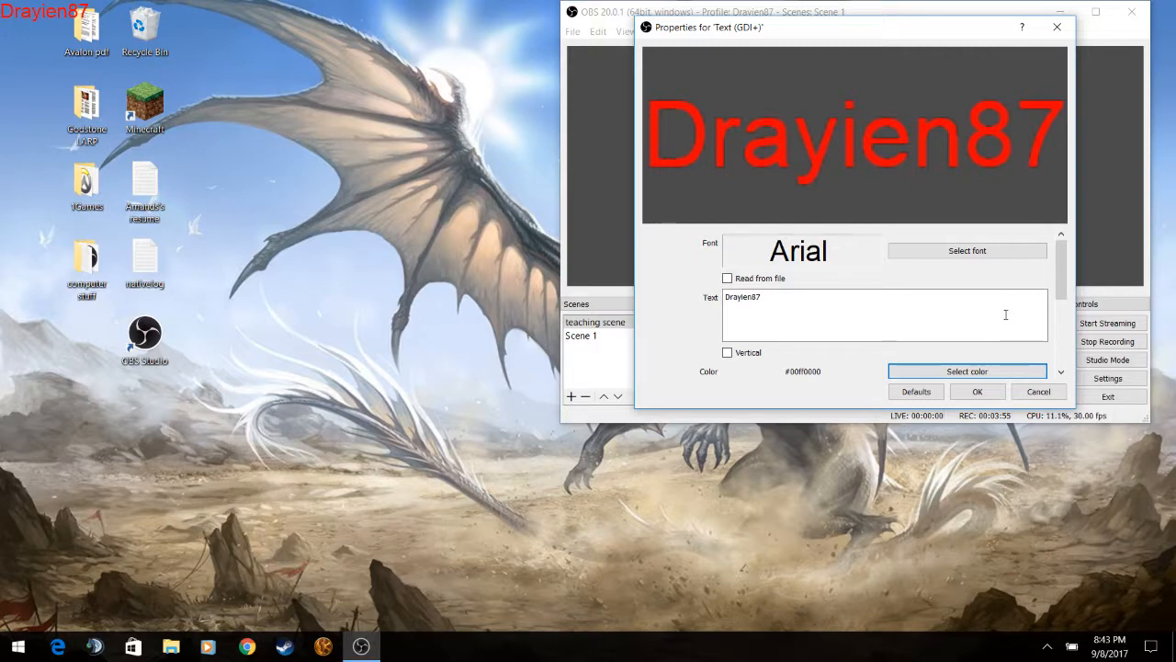
pyautogui.click(980, 395)
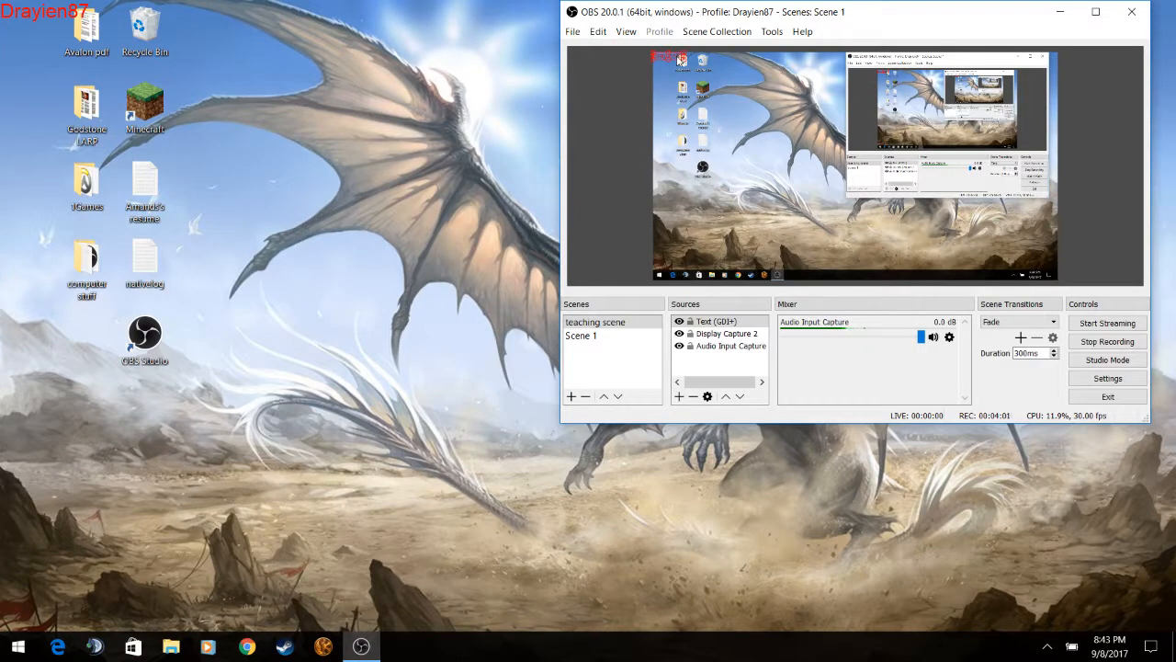
# Step: Move the red text to the lower-right corner of the preview canvas and enlarge it there
pyautogui.moveTo(680, 60); pyautogui.dragTo(853, 158)
pyautogui.moveTo(990, 236); pyautogui.dragTo(911, 255)
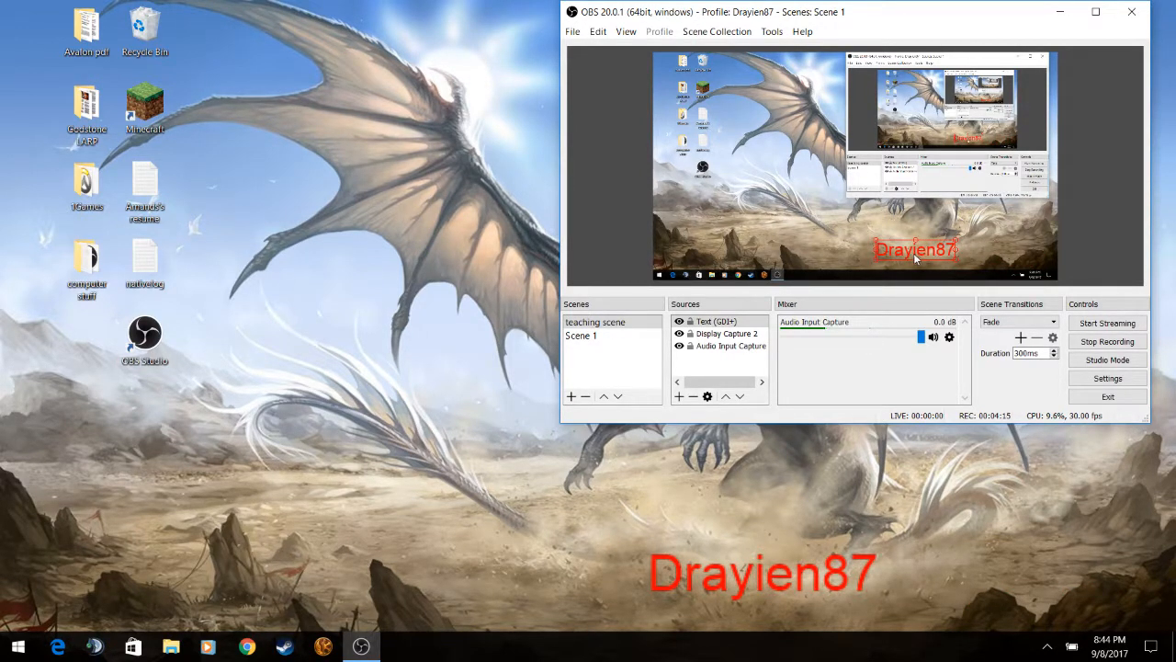
pyautogui.moveTo(915, 259); pyautogui.dragTo(1031, 273)
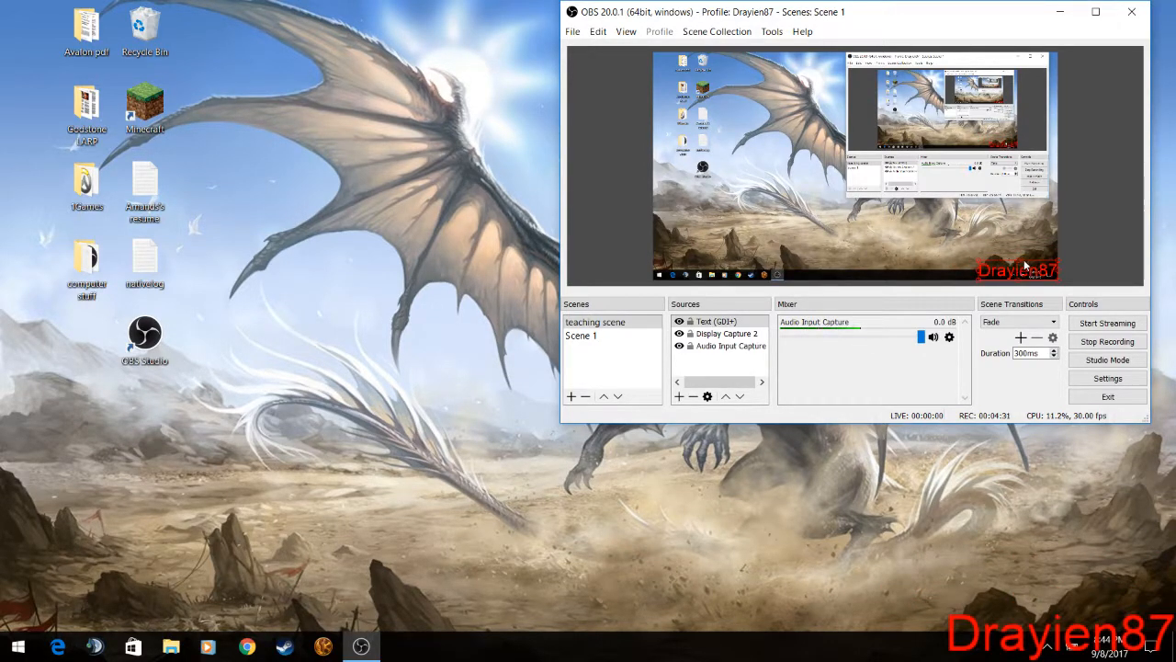
pyautogui.moveTo(980, 266); pyautogui.dragTo(972, 249)
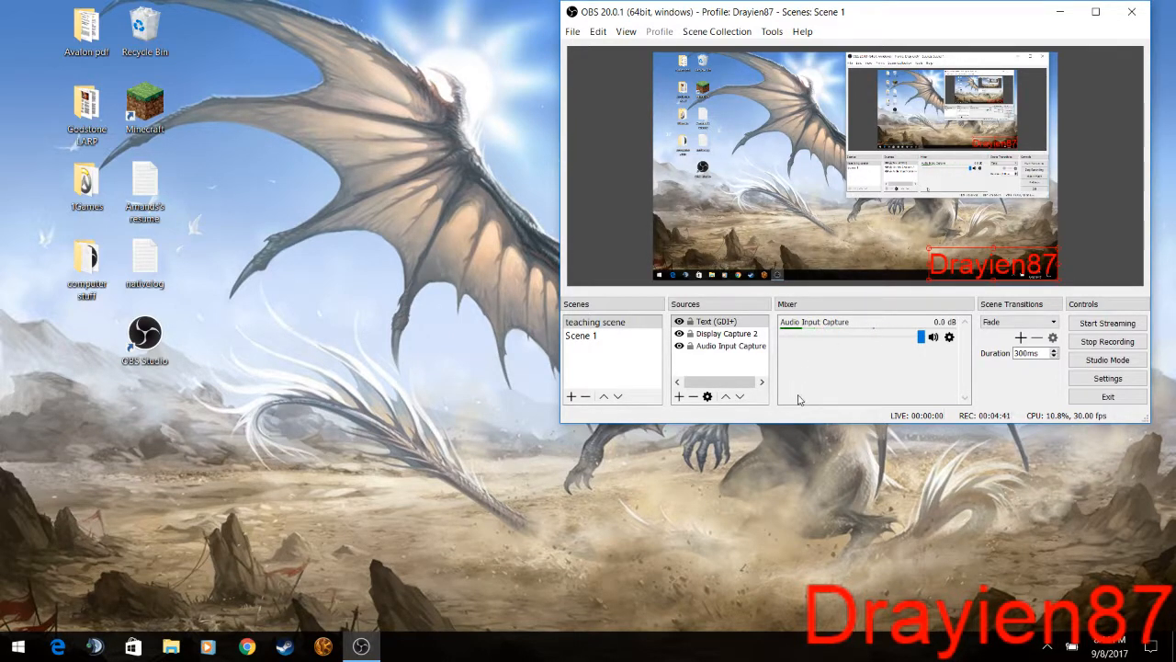
# Step: Add a new Media Source and load the local file rwr_how-to-draw-dragon-zoroark--zoroark-from-pokemon-step-7.gif from the Gif pictures folder
pyautogui.click(679, 395)
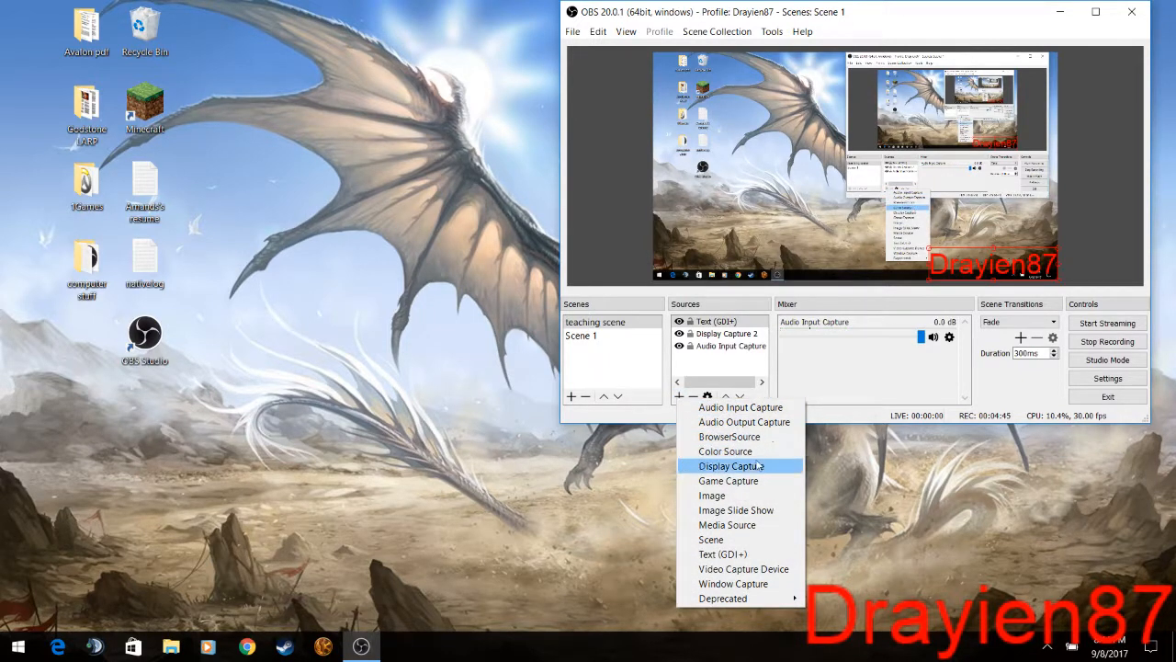
pyautogui.click(750, 527)
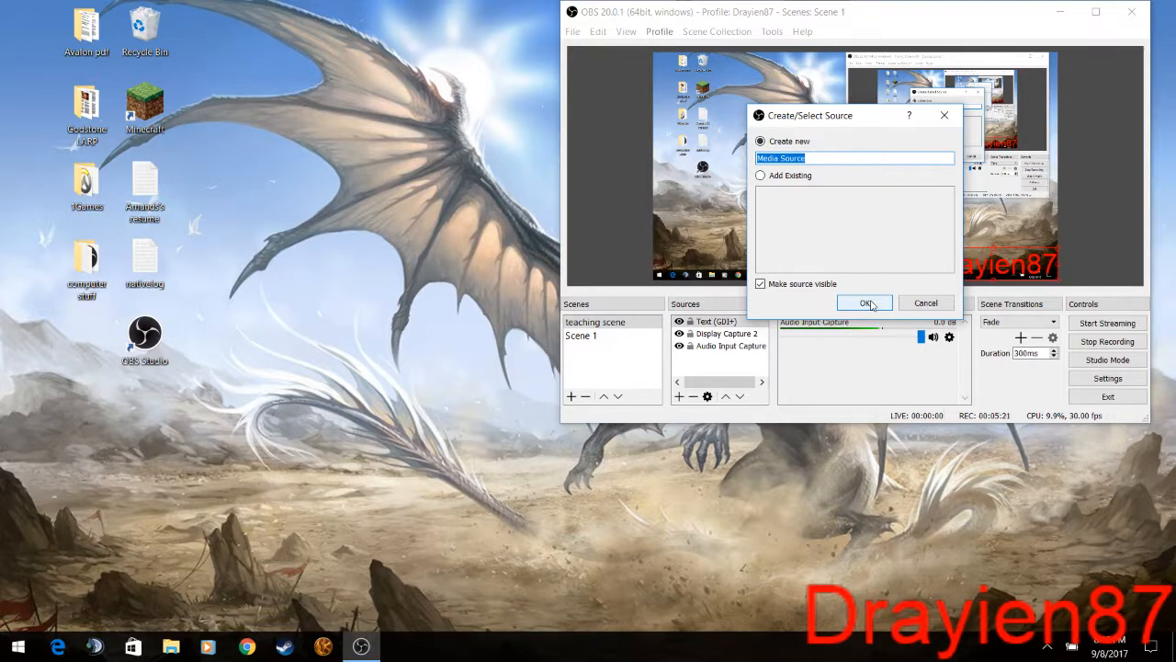
pyautogui.click(869, 303)
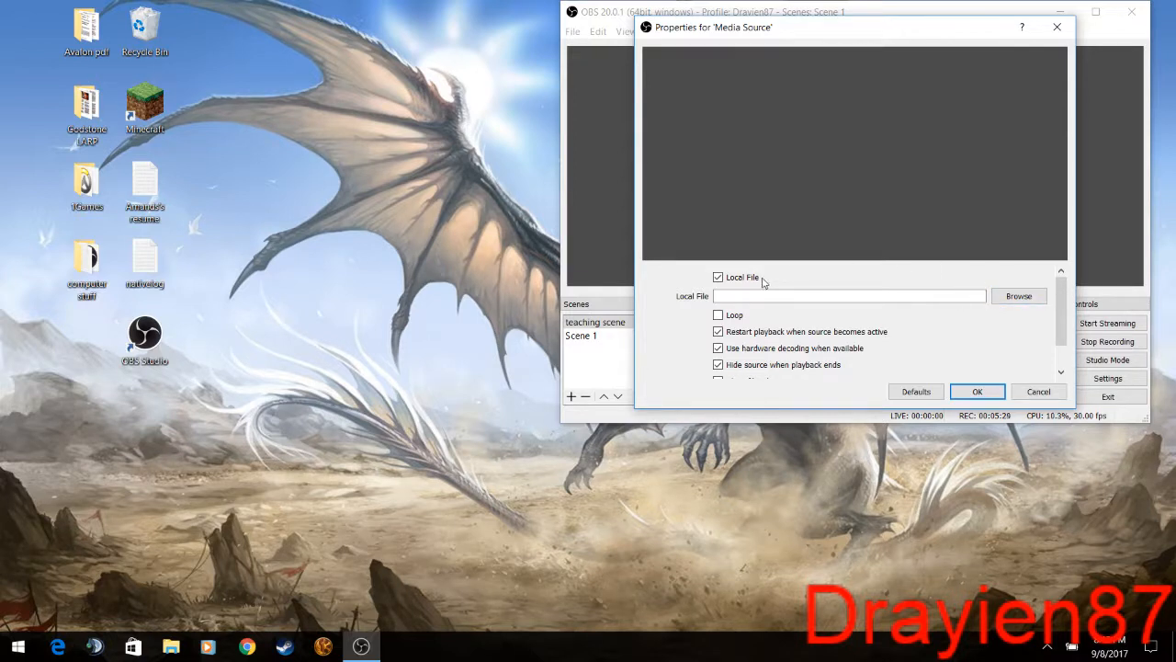
pyautogui.click(1017, 303)
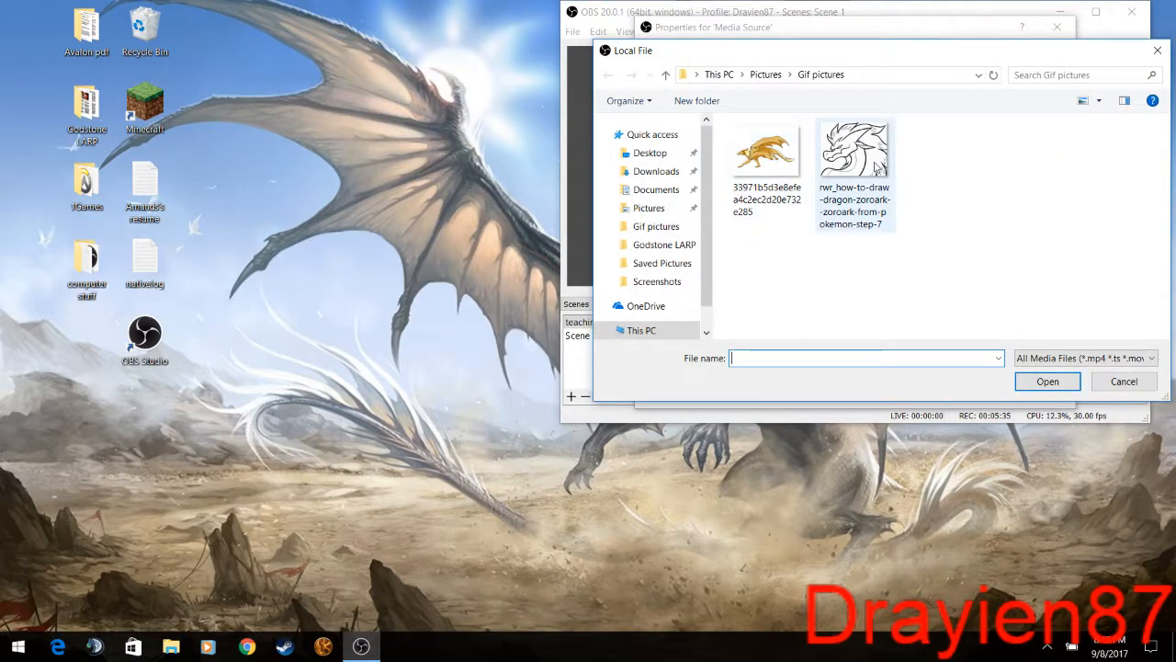
pyautogui.click(877, 169)
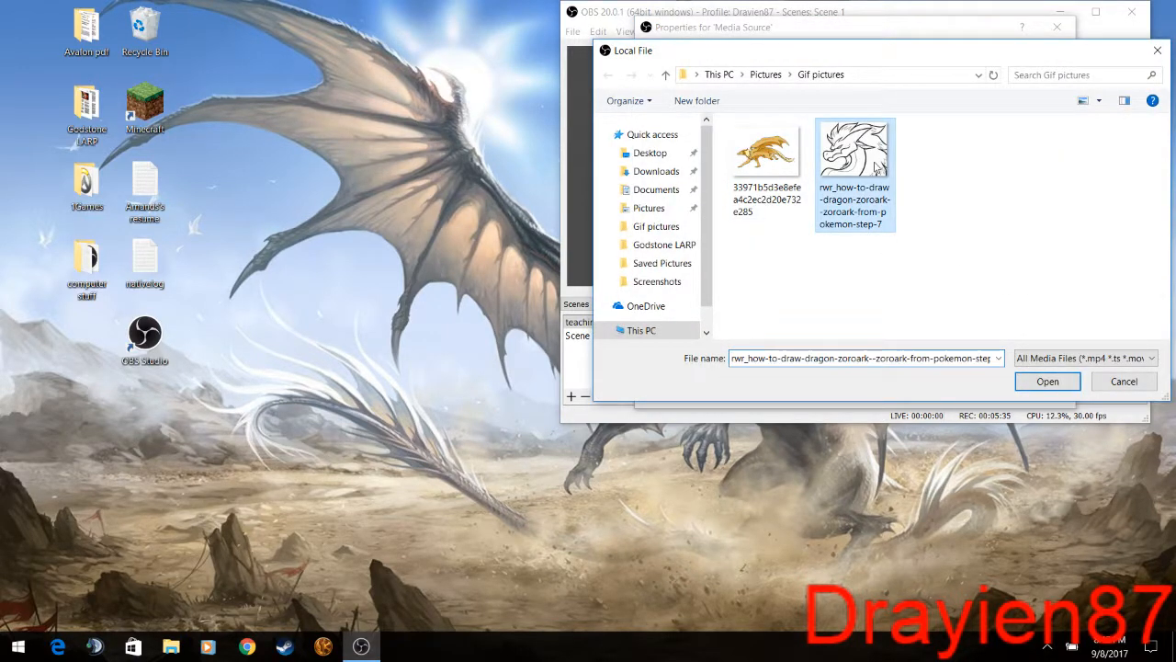
pyautogui.click(1047, 381)
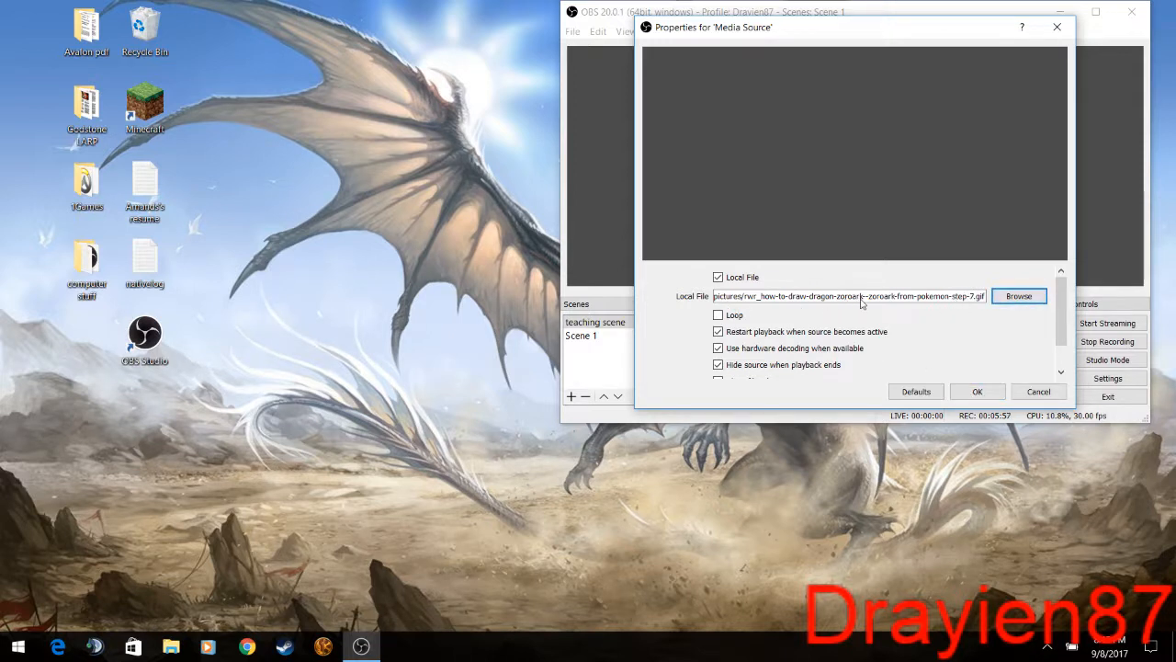
# Step: Enable Loop for the media source, accept its properties, and move the dragon image toward the left-center of the canvas
pyautogui.click(718, 315)
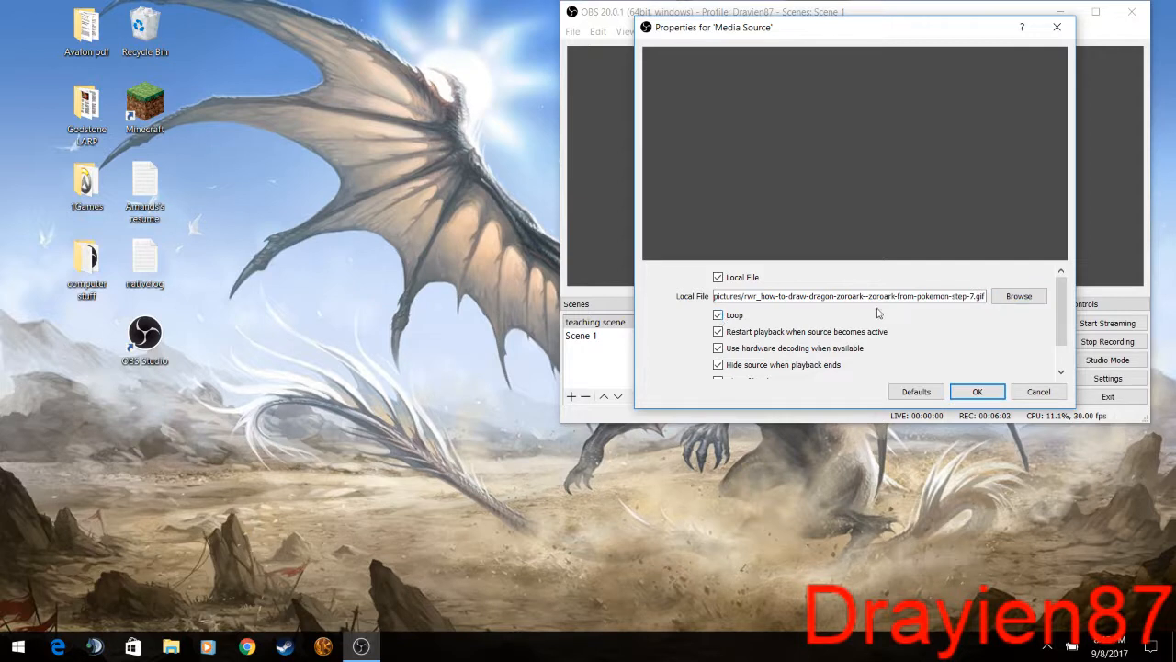
pyautogui.click(978, 393)
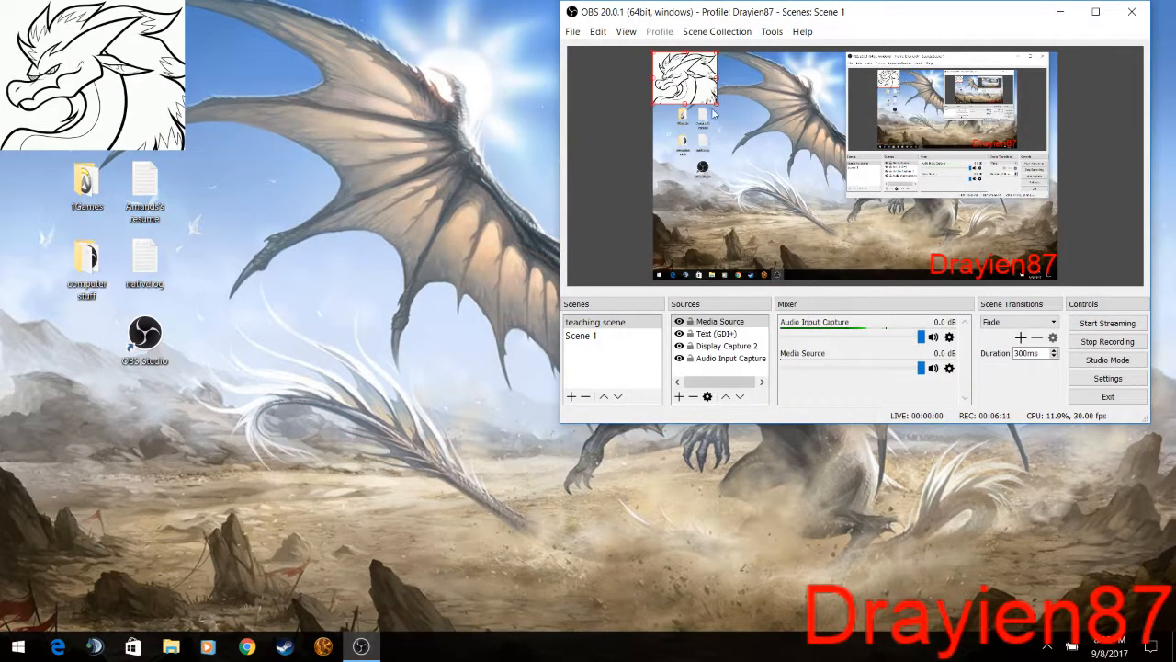
pyautogui.moveTo(707, 84); pyautogui.dragTo(779, 161)
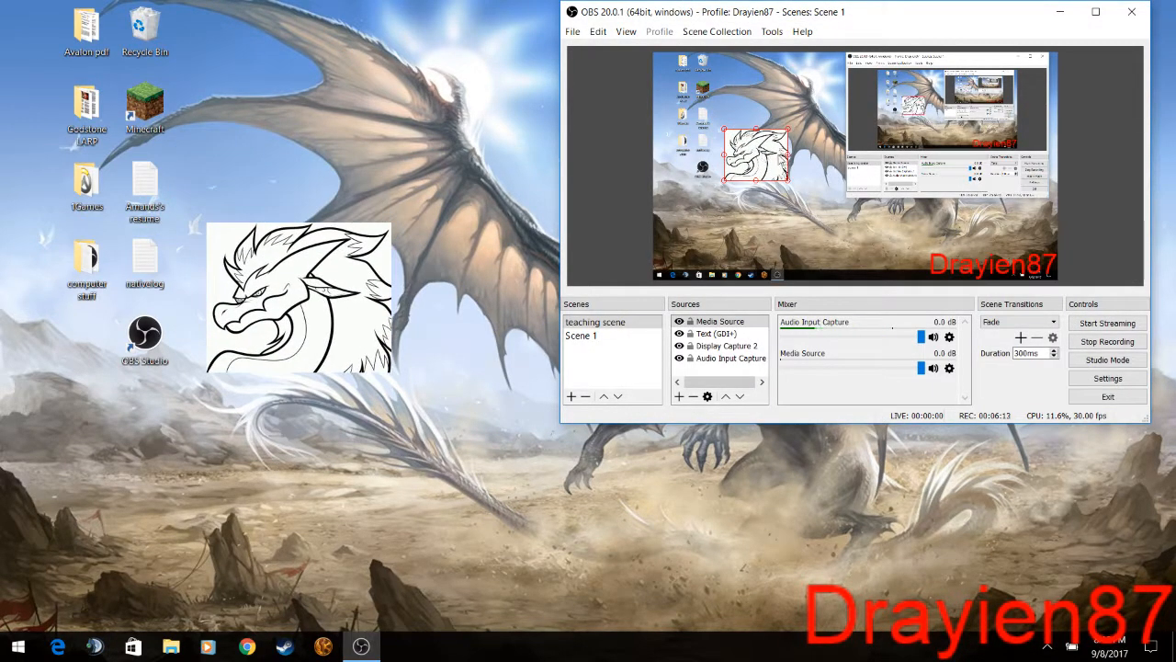
# Step: Open a fullscreen projector of the Media Source on Display 0: 1920x1080
pyautogui.rightClick(745, 323)
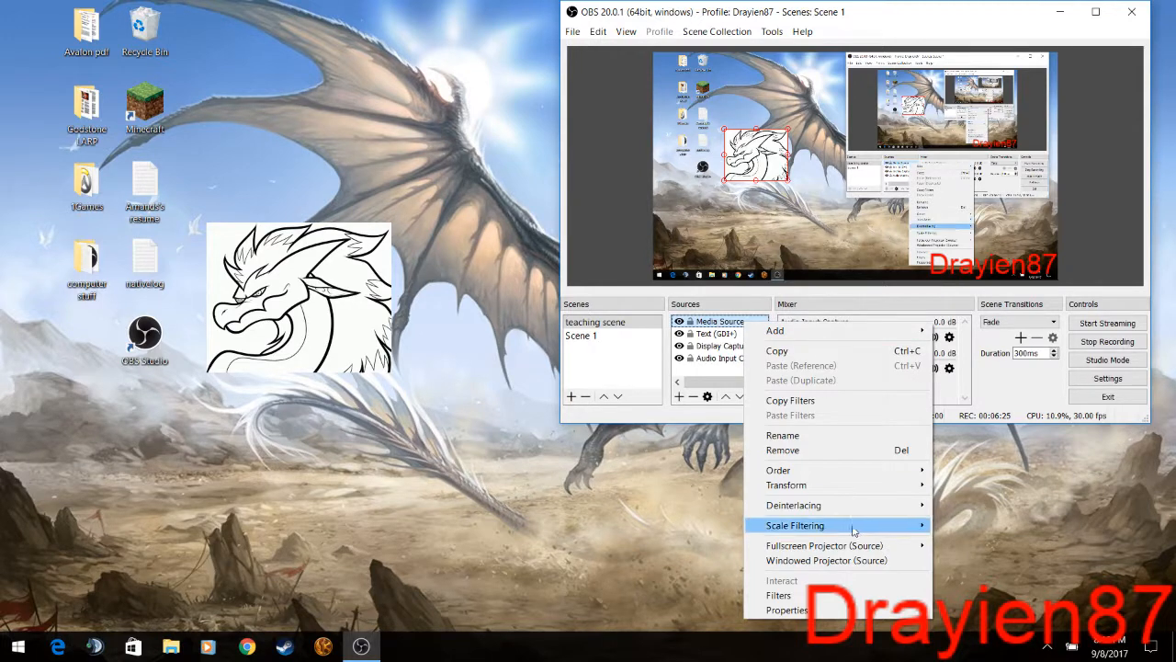
pyautogui.moveTo(849, 548)
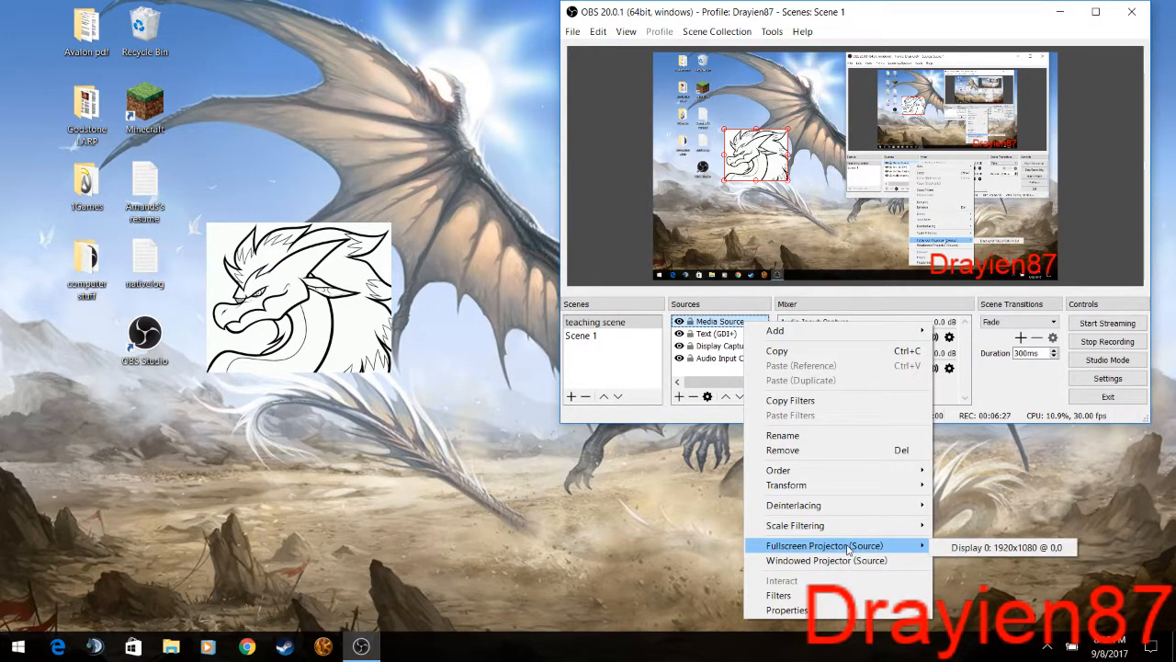
pyautogui.click(962, 549)
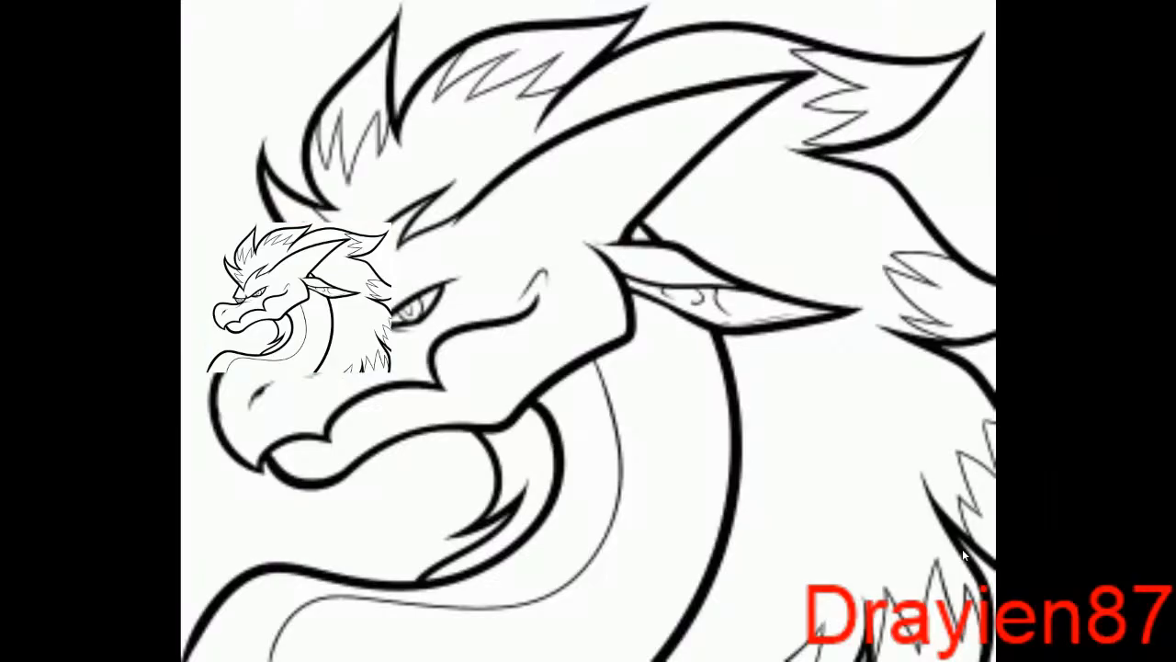
# Step: Close the fullscreen projector, place the dragon drawing in the lower-left corner of the canvas and enlarge it
pyautogui.press('Escape')
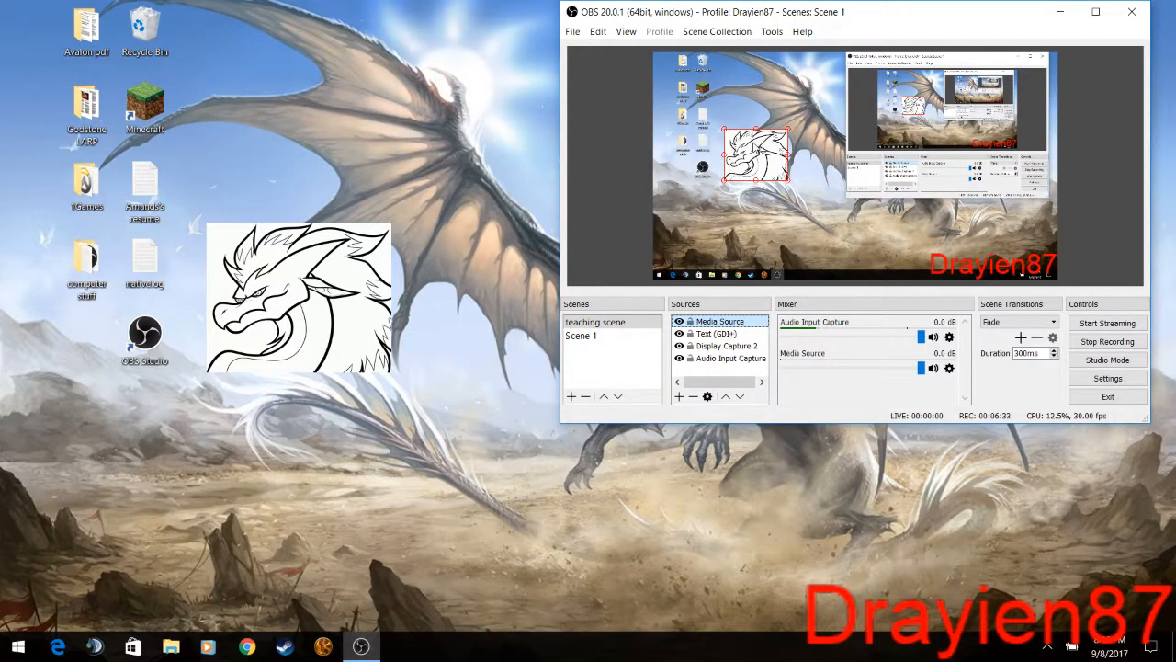
pyautogui.moveTo(754, 163); pyautogui.dragTo(777, 172)
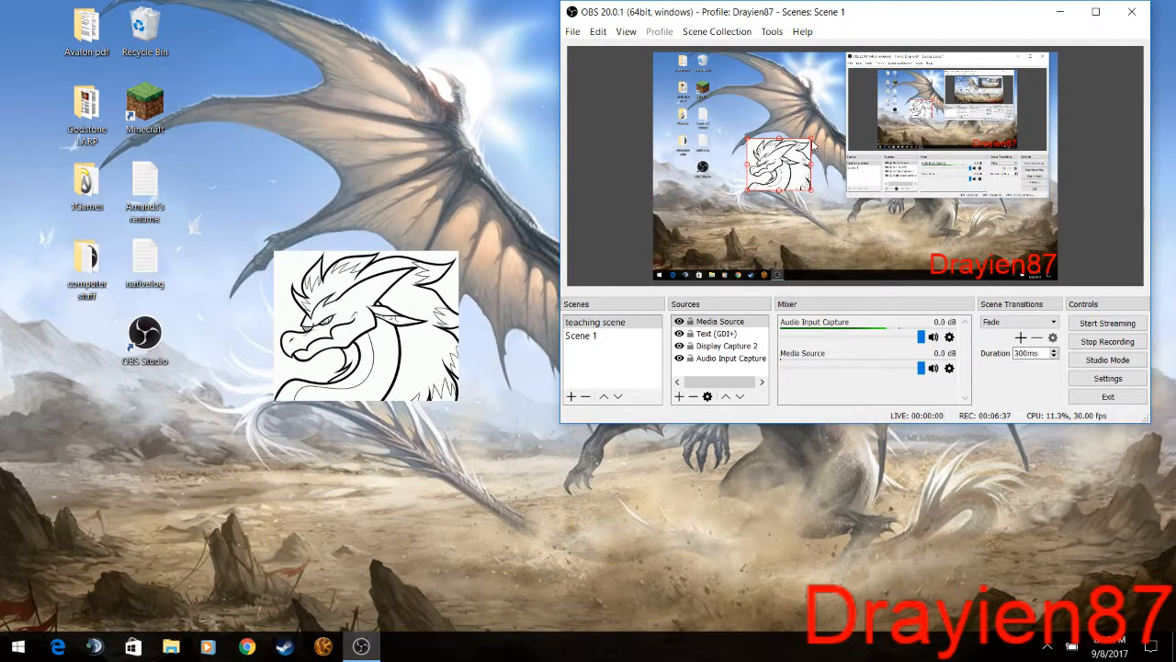
pyautogui.moveTo(813, 141); pyautogui.dragTo(929, 43)
pyautogui.moveTo(865, 101); pyautogui.dragTo(768, 190)
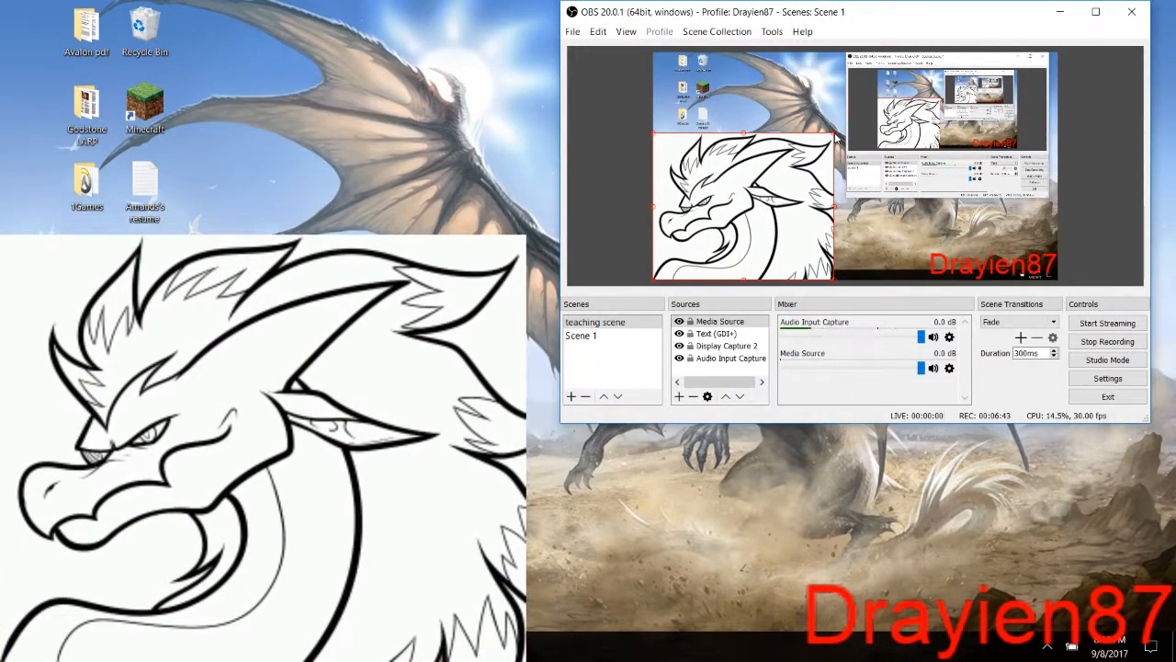
pyautogui.moveTo(836, 134); pyautogui.dragTo(1058, 2)
# Step: Raise Display Capture 2 to the front of the source order and place Media Source above it
pyautogui.moveTo(588, 330); pyautogui.dragTo(588, 503)
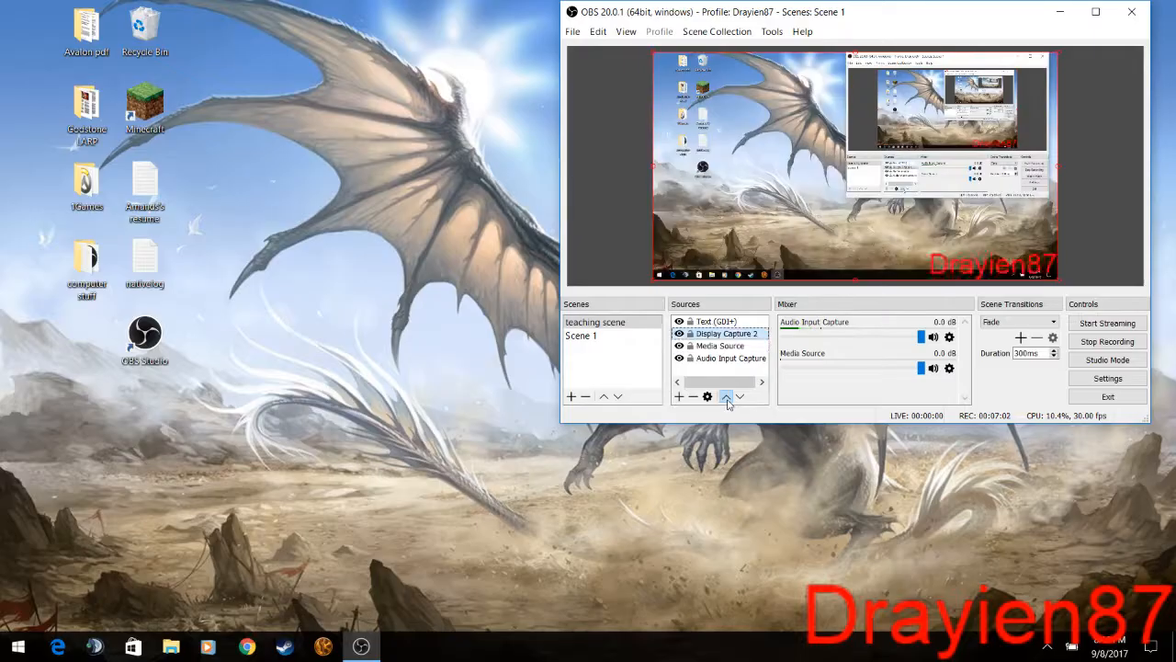
pyautogui.click(726, 397)
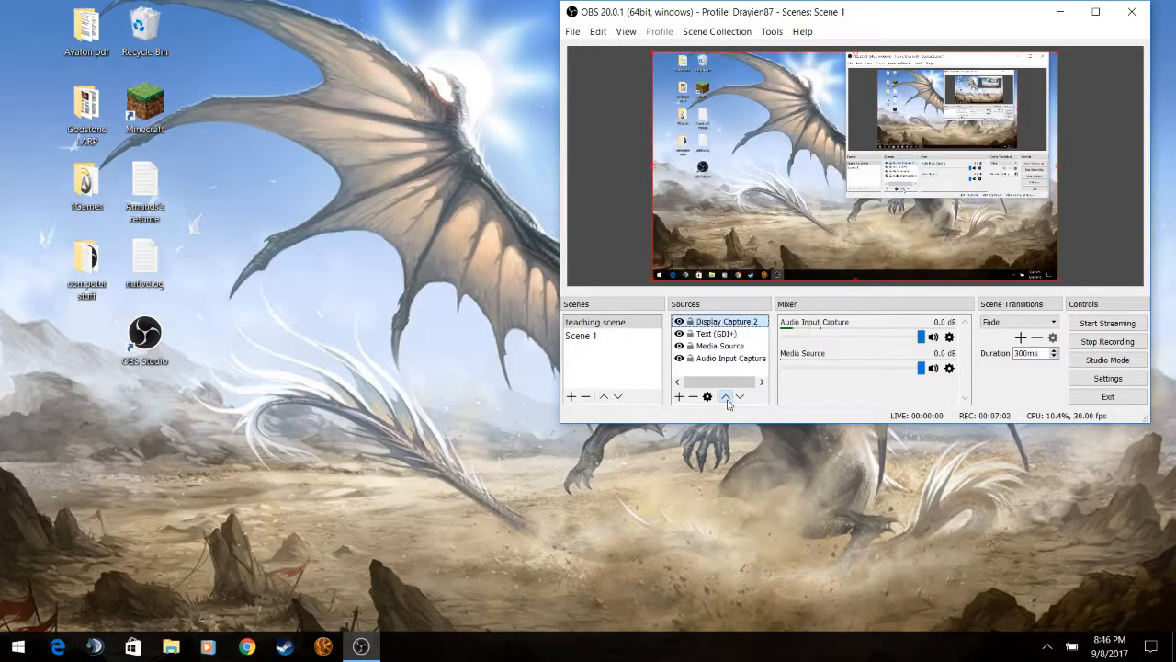
pyautogui.click(719, 345)
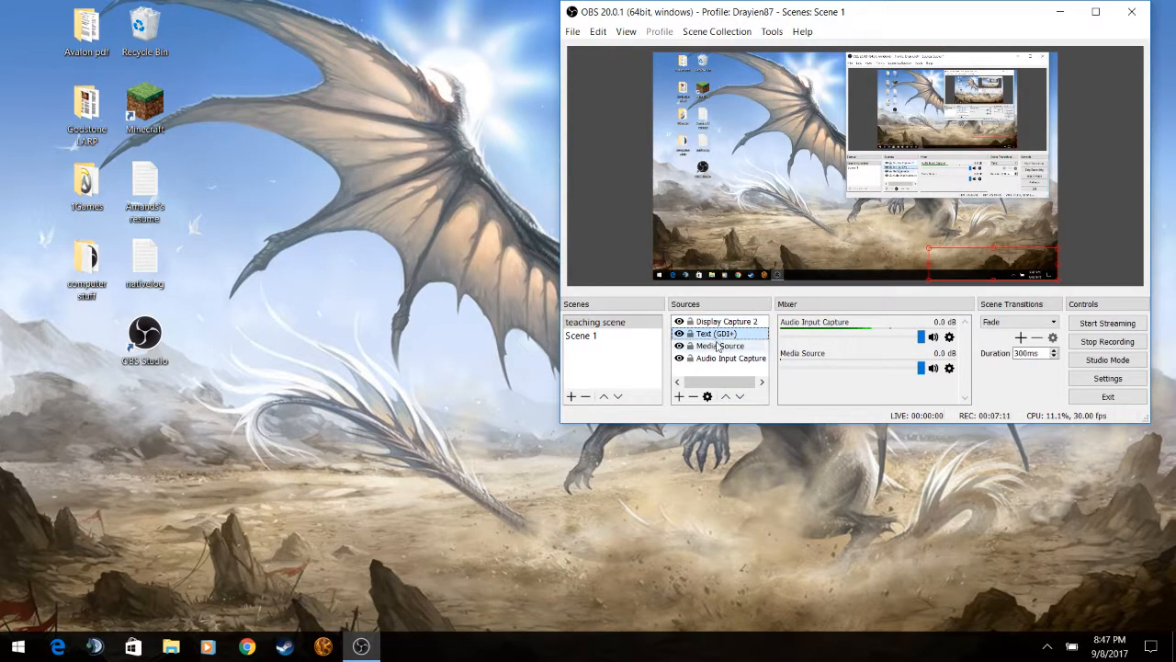
pyautogui.click(726, 396)
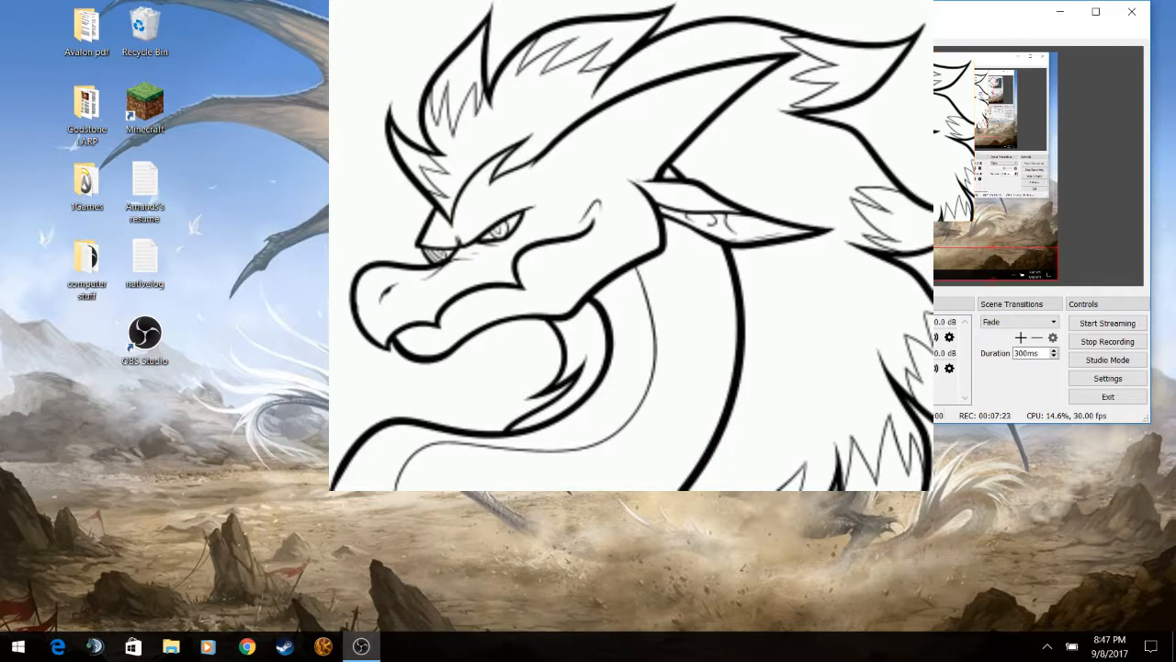
# Step: Shrink the dragon drawing and position it in the lower-left corner of the canvas
pyautogui.moveTo(859, 138); pyautogui.dragTo(746, 140)
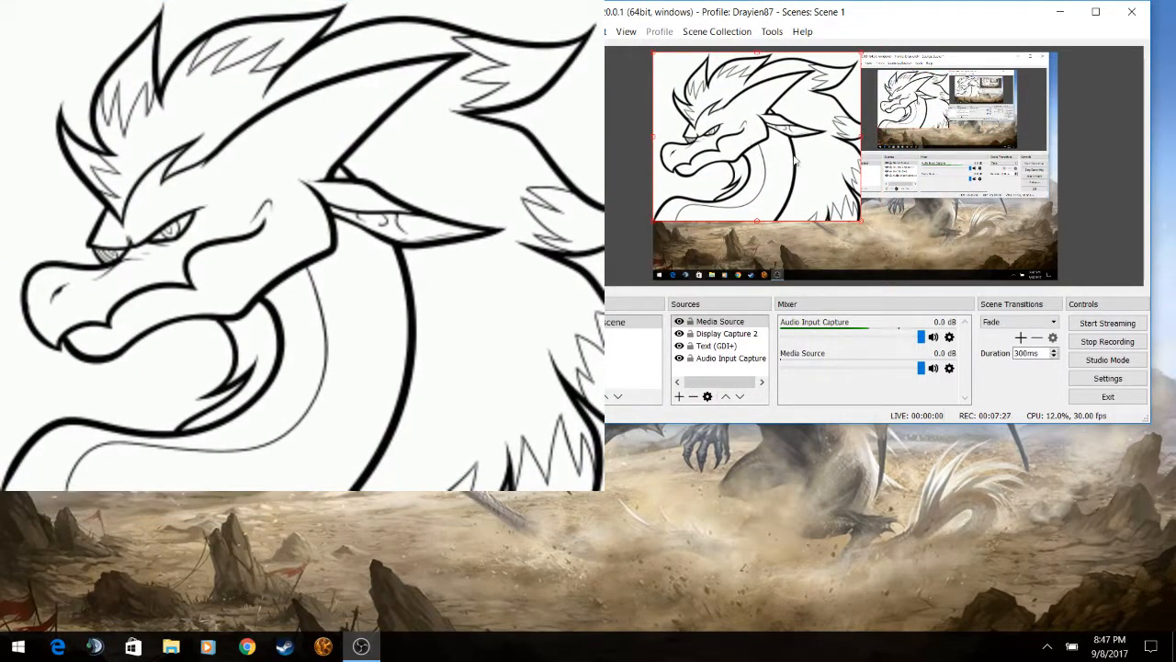
pyautogui.moveTo(859, 223); pyautogui.dragTo(779, 180)
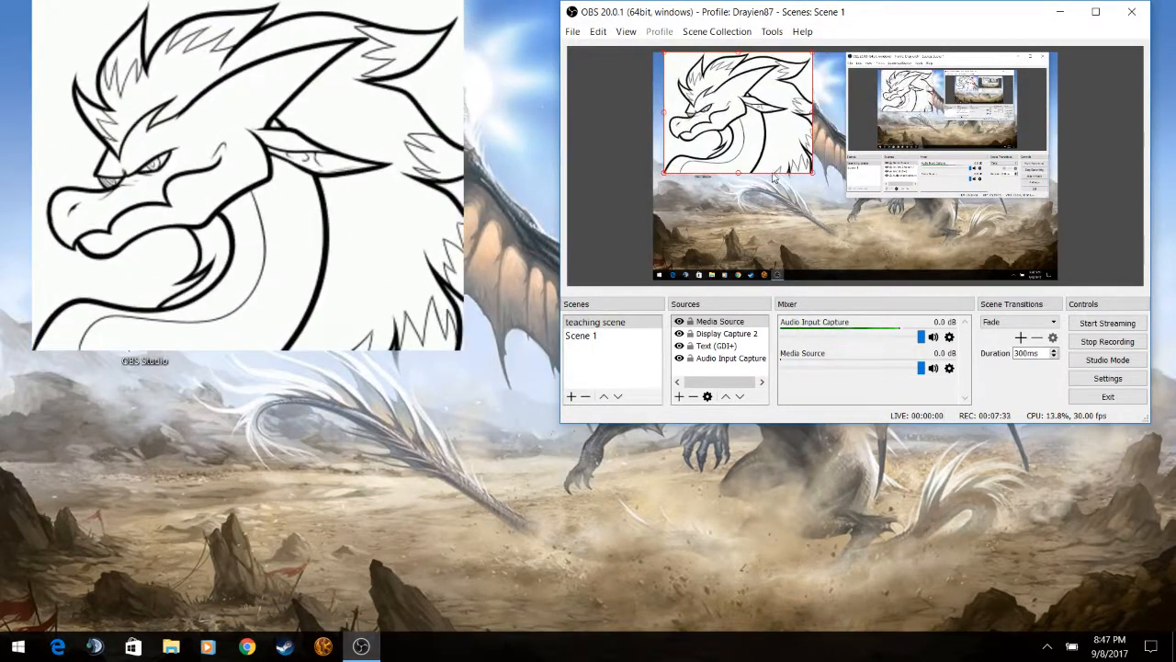
pyautogui.moveTo(761, 140); pyautogui.dragTo(747, 244)
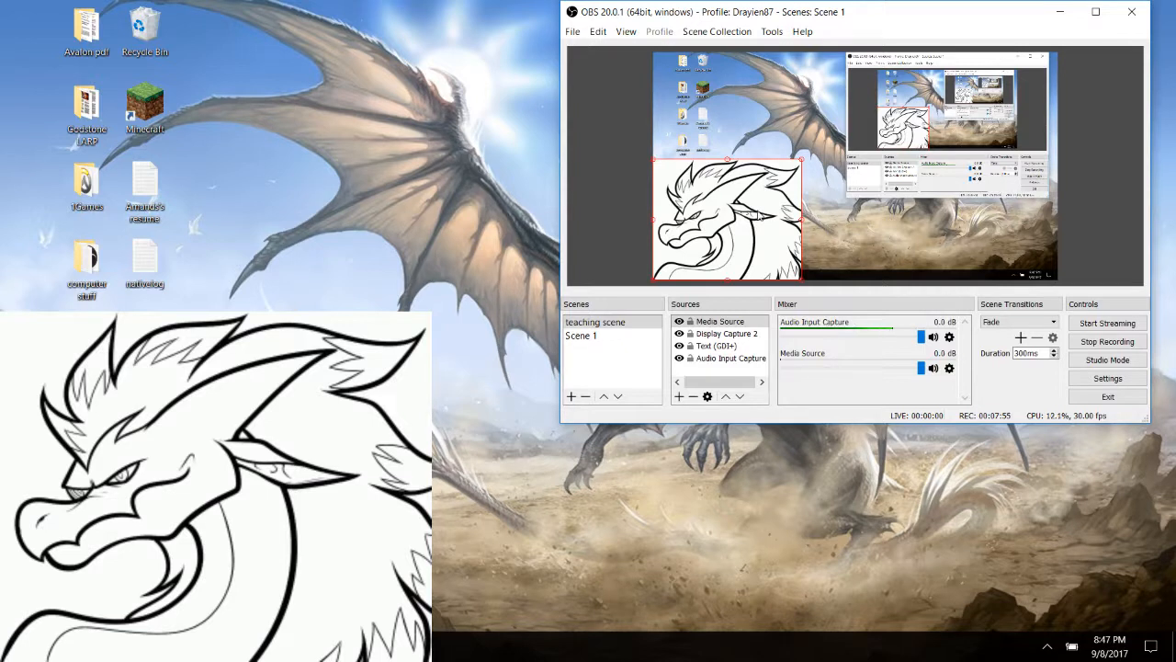
# Step: Raise the Text (GDI+) source above Display Capture 2 in the source order
pyautogui.rightClick(719, 324)
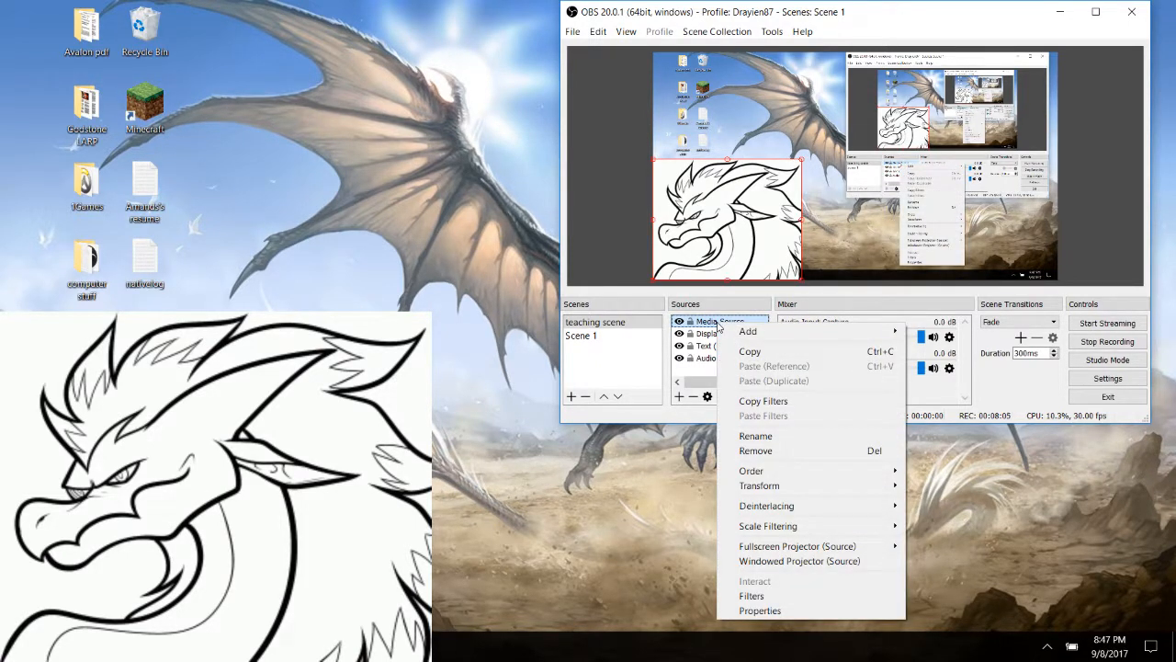
pyautogui.click(704, 374)
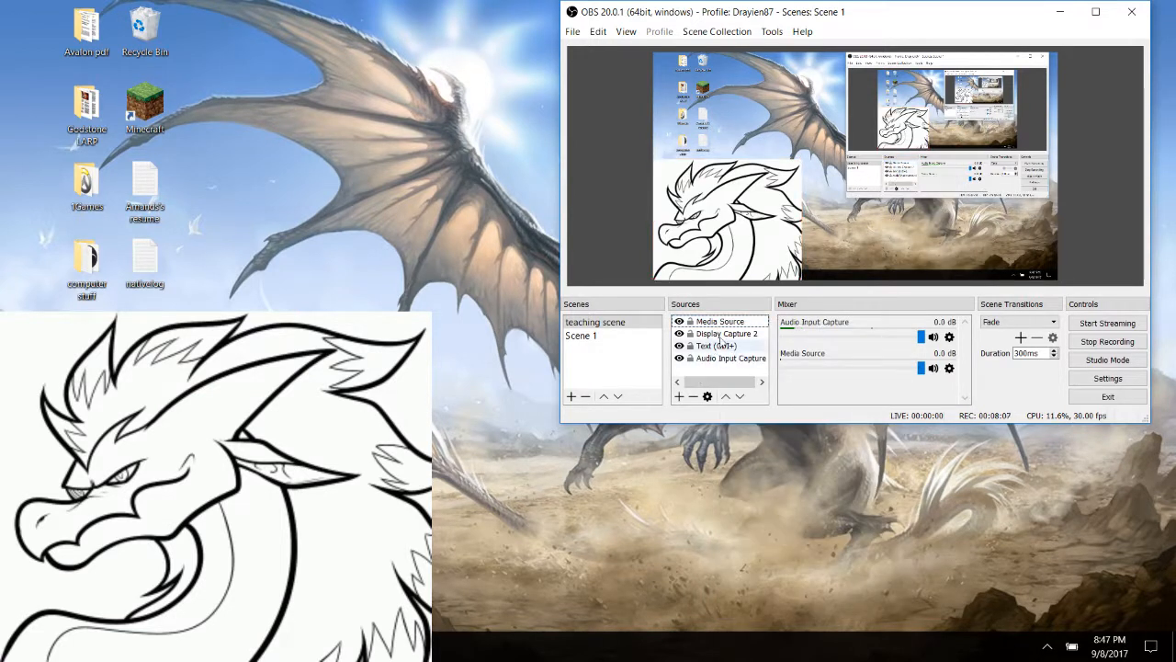
pyautogui.click(723, 347)
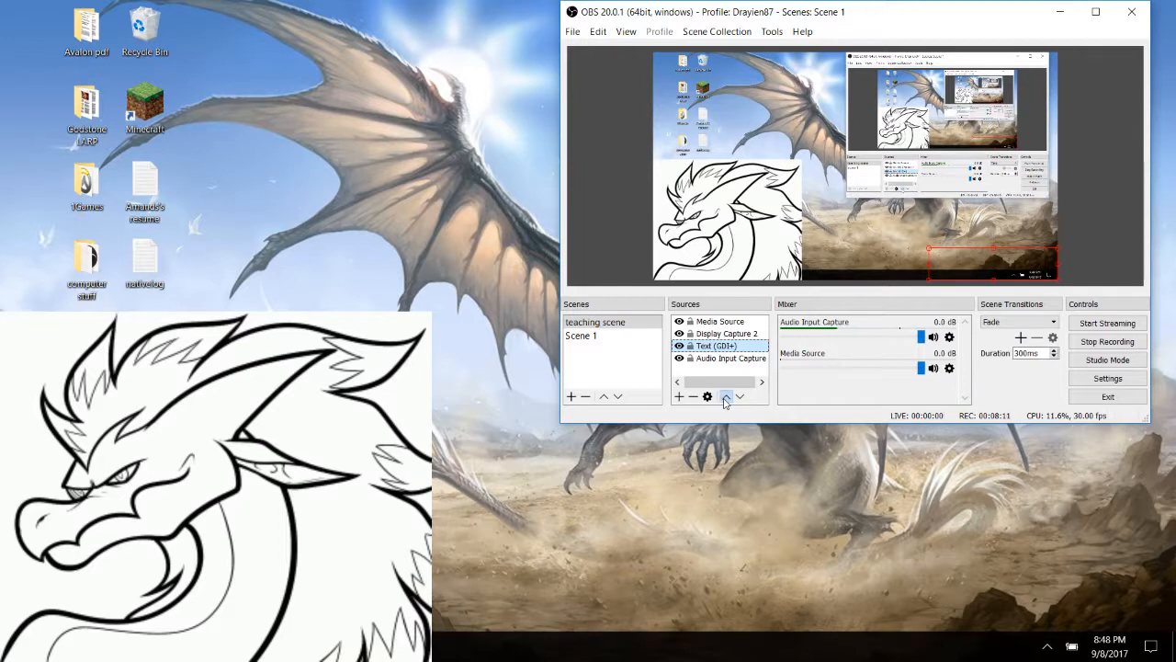
pyautogui.click(725, 396)
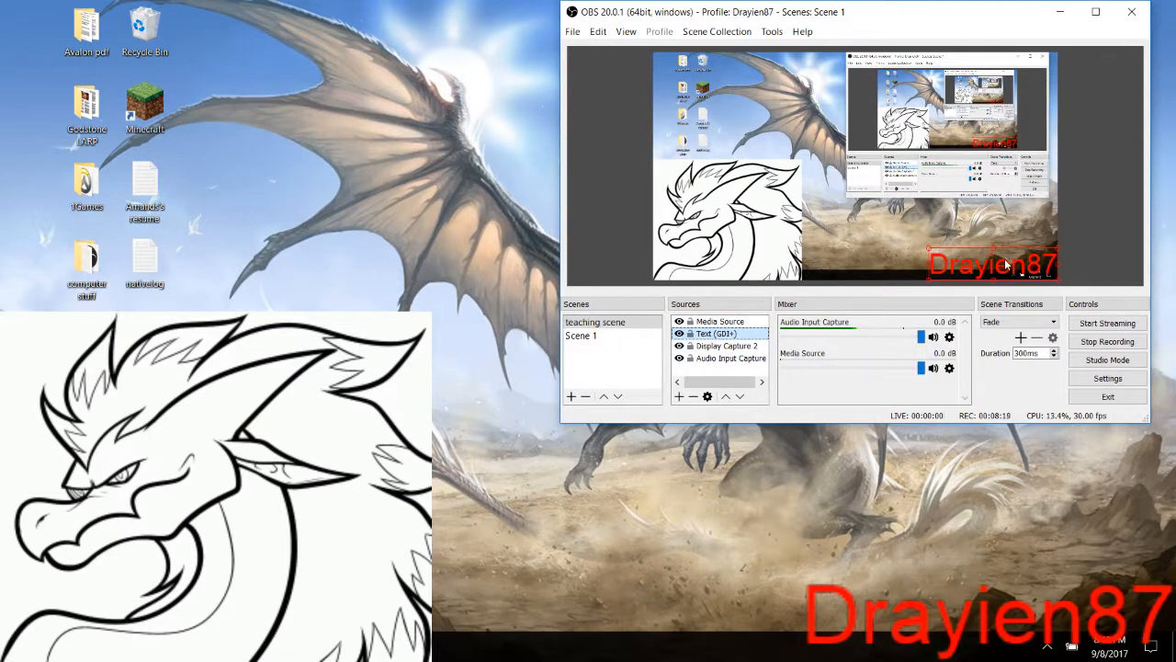
# Step: Replace the Media Source's local file with 33971b5d3e8efea4c2ec2d20e732e285 from the Gif pictures folder and accept its properties
pyautogui.click(727, 323)
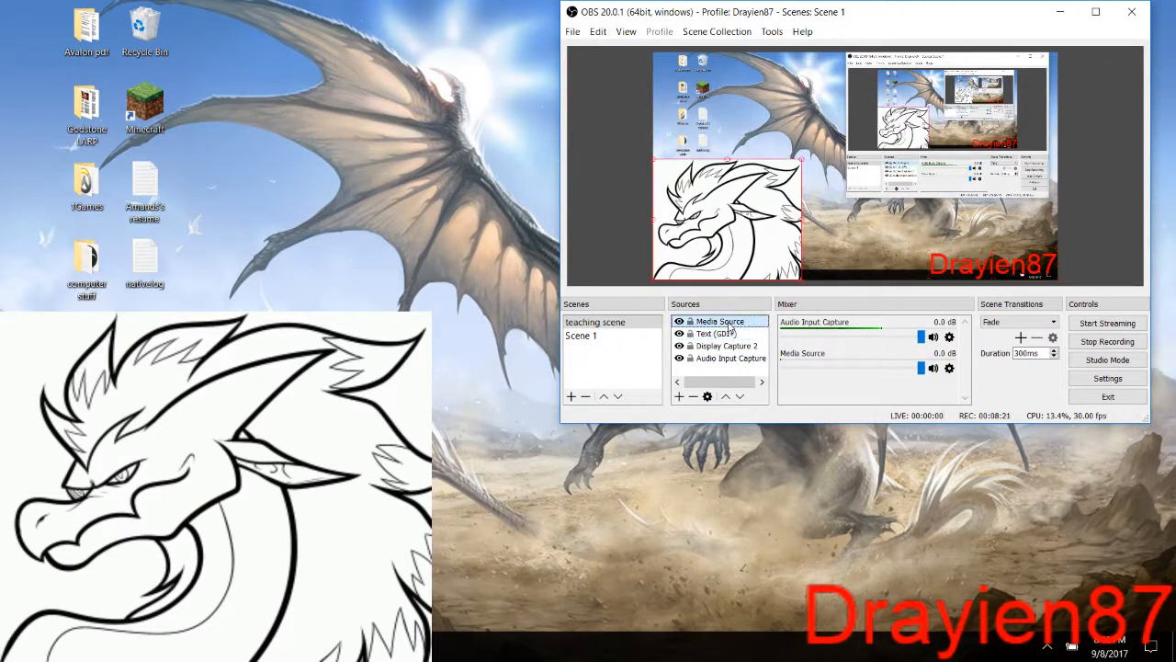
pyautogui.click(707, 397)
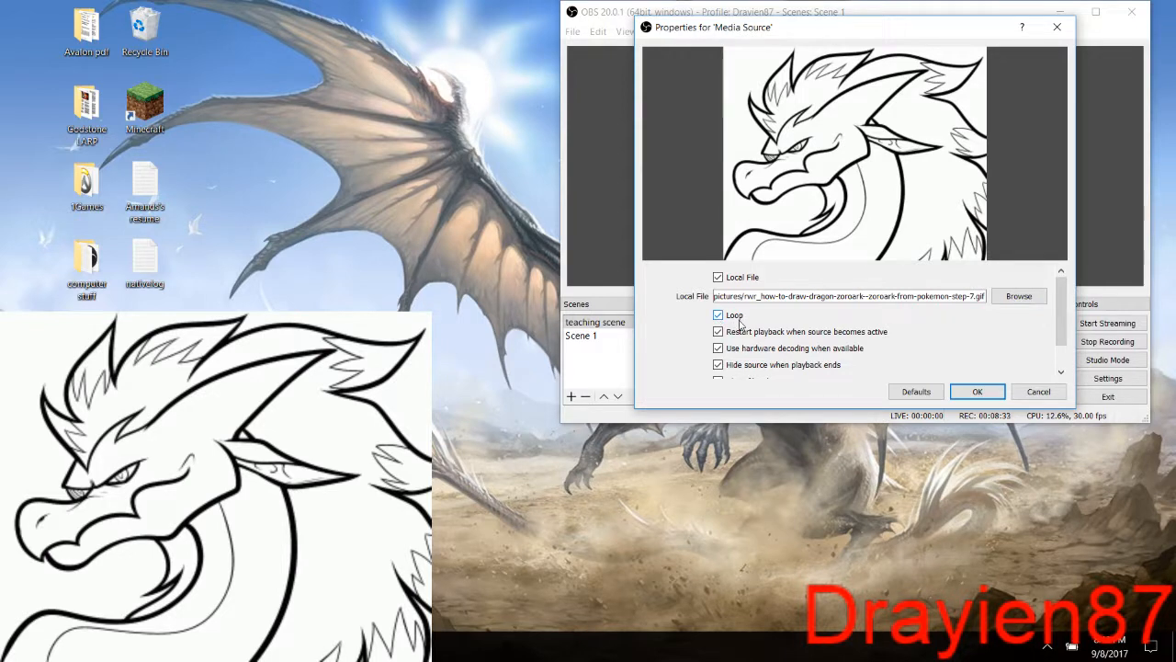
pyautogui.click(1002, 300)
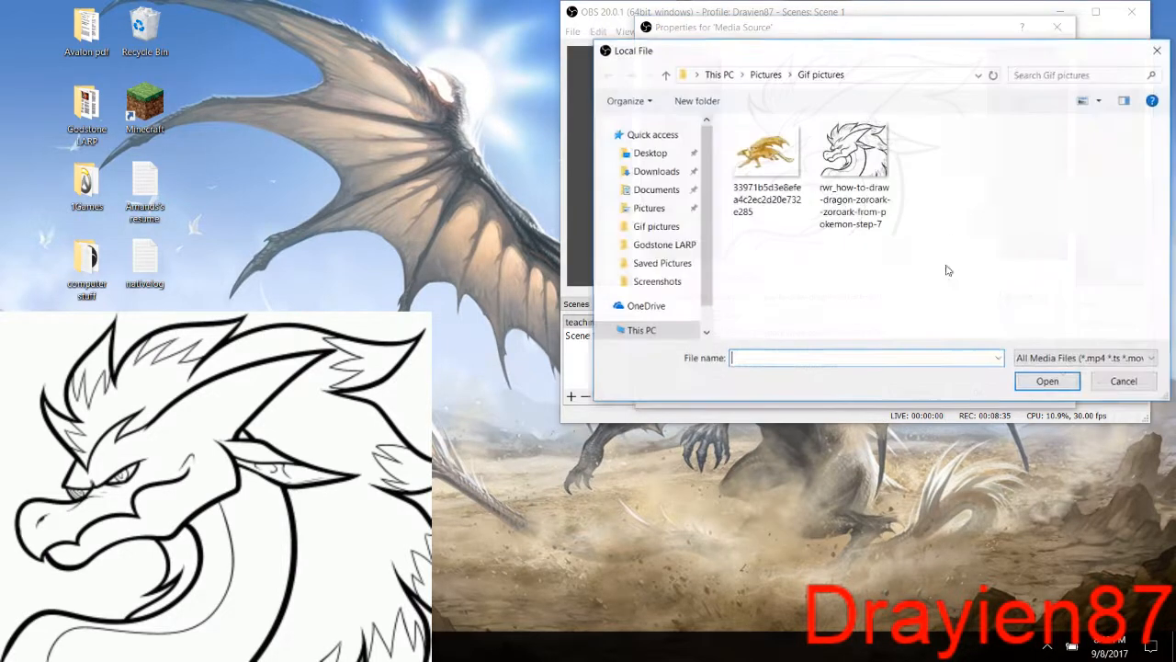
pyautogui.click(764, 175)
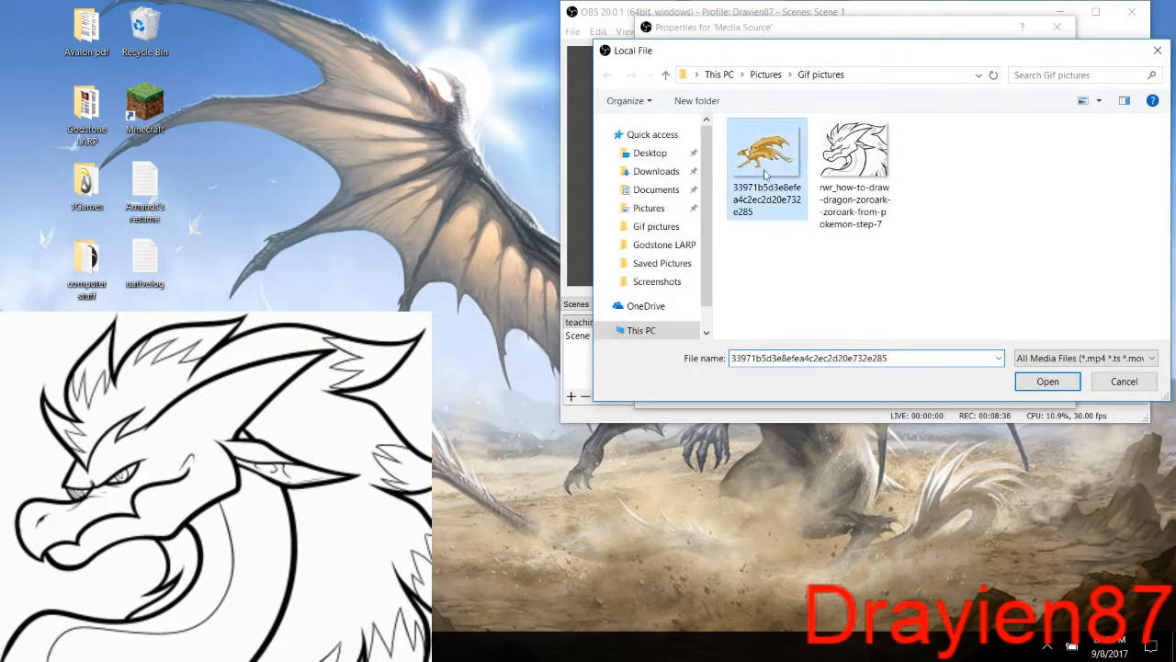
pyautogui.click(1067, 389)
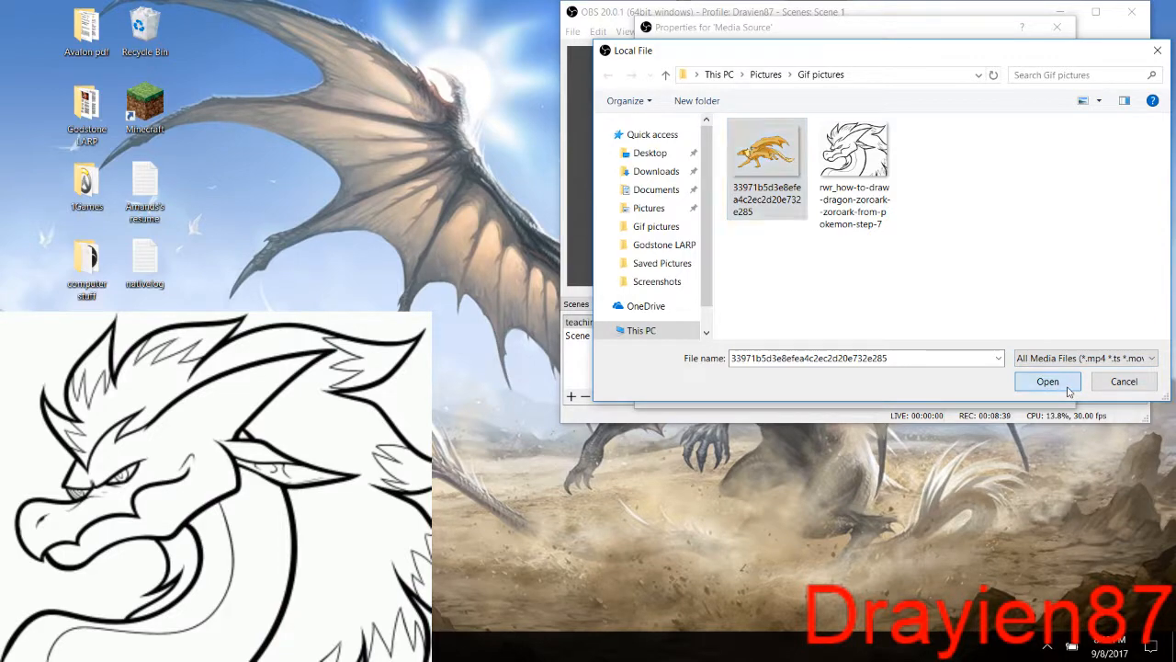
pyautogui.click(977, 390)
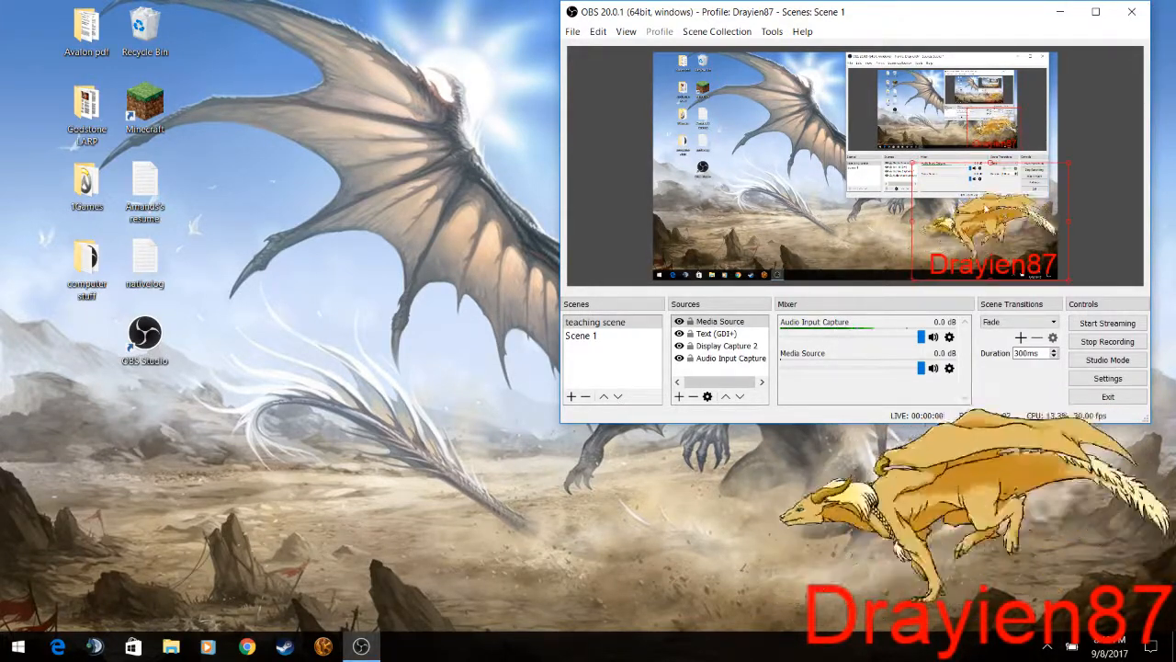
# Step: Resize the golden dragon GIF and fit it into the lower-right corner of the canvas by the red text
pyautogui.moveTo(916, 168); pyautogui.dragTo(1001, 247)
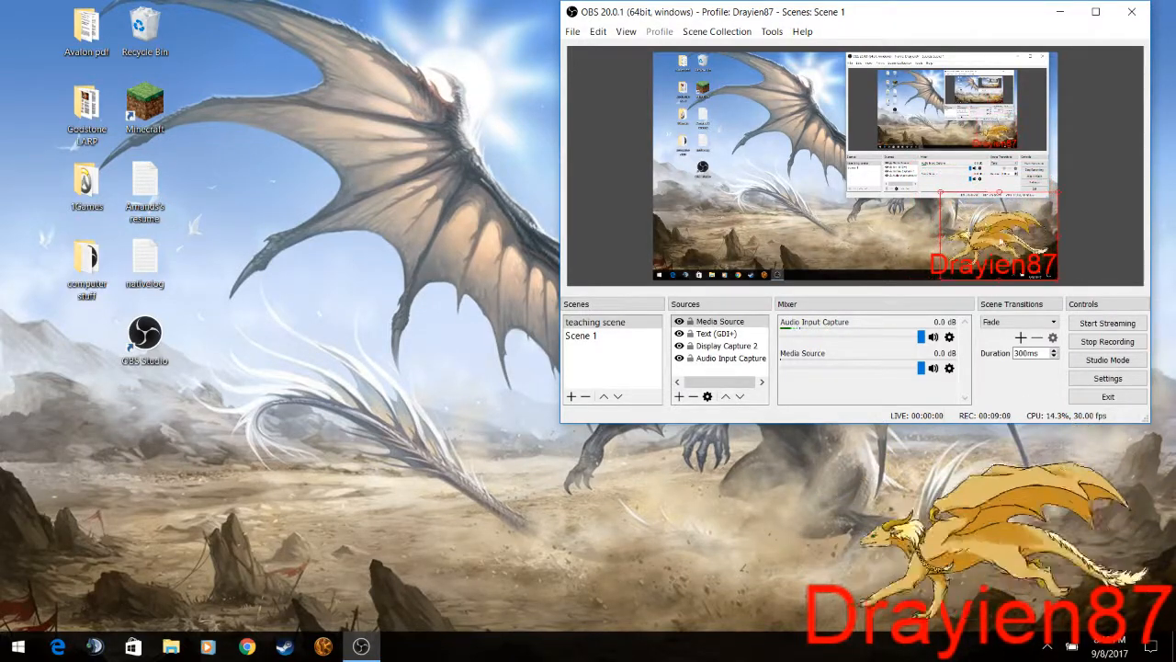
pyautogui.moveTo(941, 193); pyautogui.dragTo(916, 174)
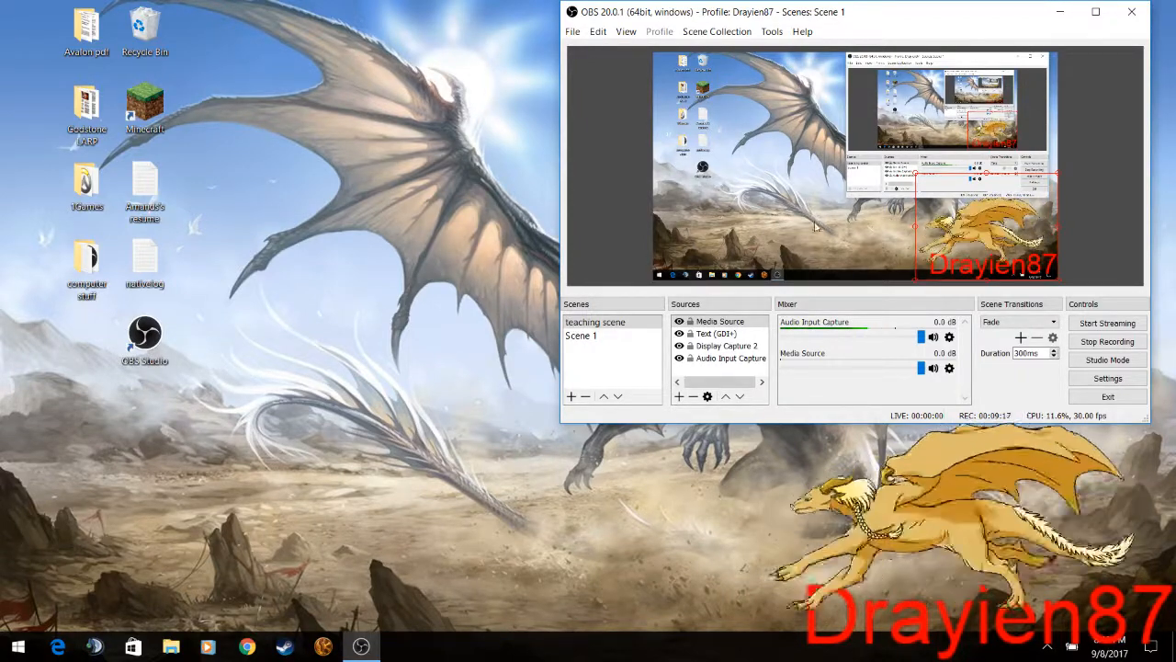
pyautogui.click(851, 223)
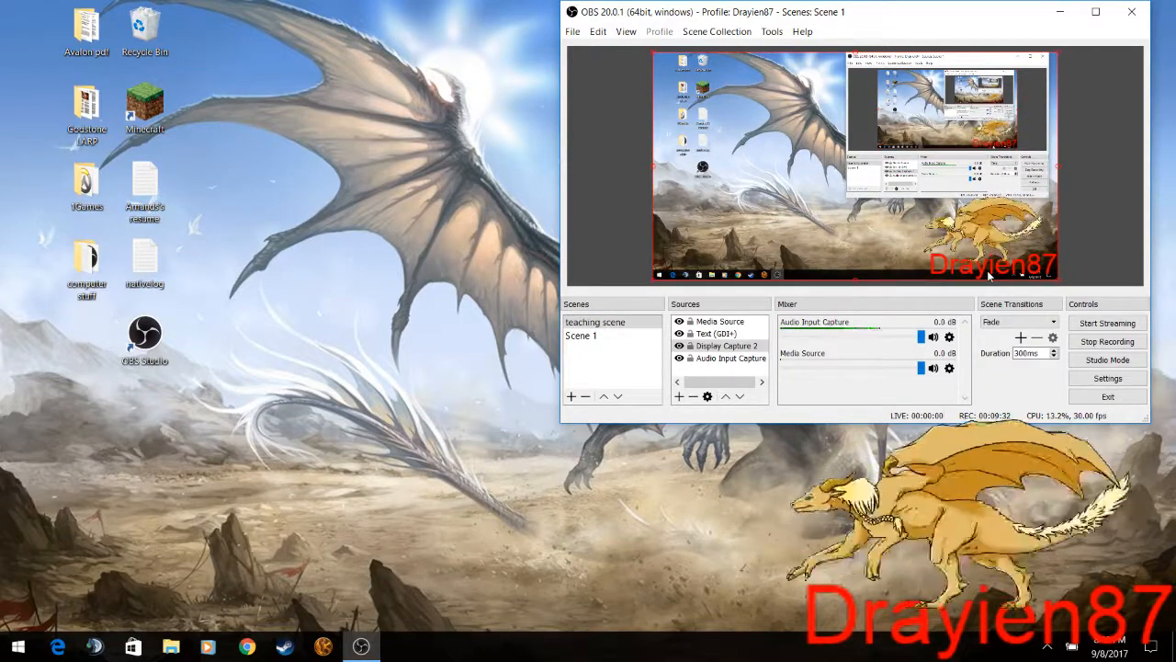
# Step: Raise the Text (GDI+) source above Media Source so the red text is layered over the golden dragon
pyautogui.click(717, 321)
pyautogui.click(700, 334)
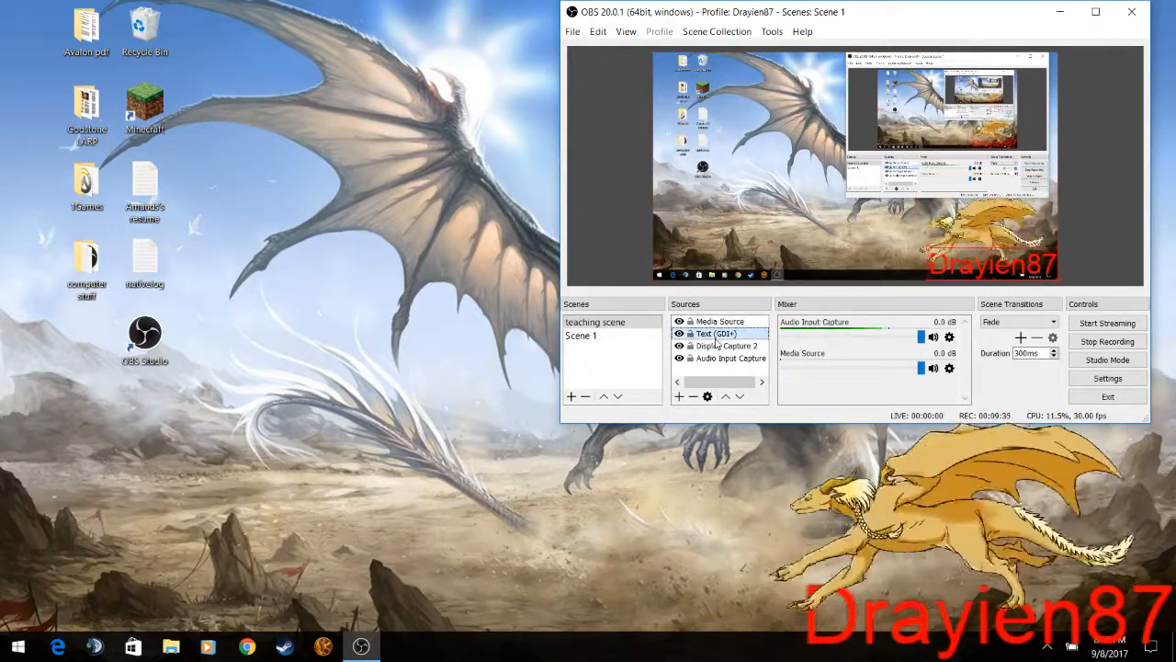
pyautogui.click(726, 397)
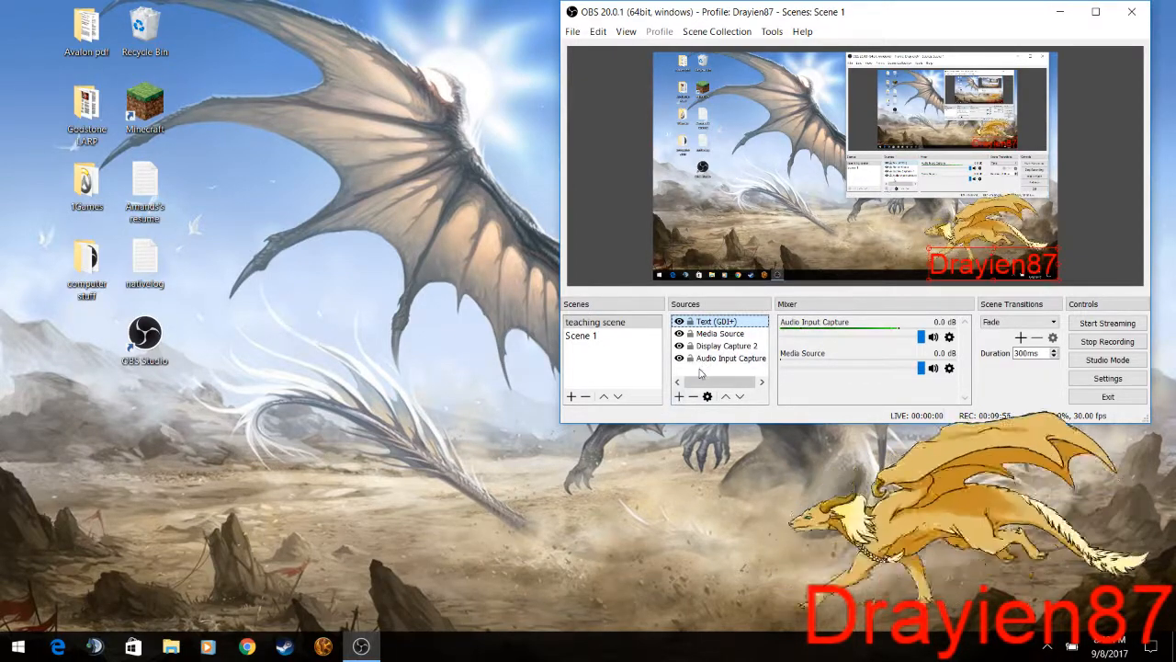
# Step: Add a new visible Video Capture Device source to the scene, keeping its default name
pyautogui.click(680, 397)
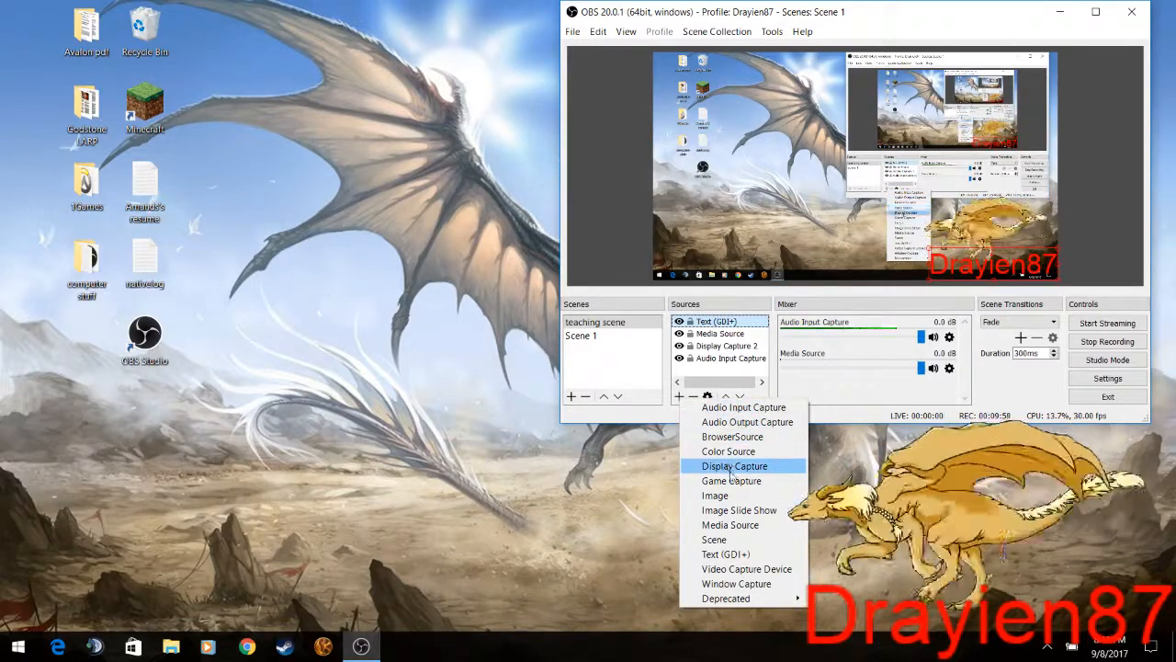
pyautogui.click(741, 569)
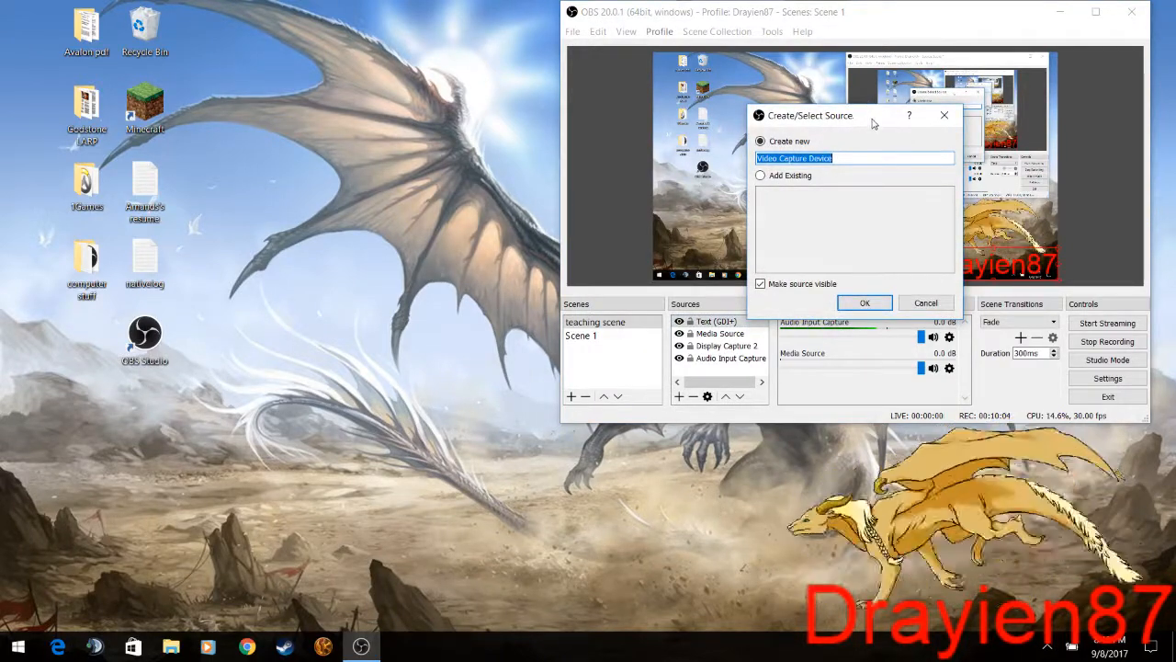
pyautogui.moveTo(873, 123); pyautogui.dragTo(423, 174)
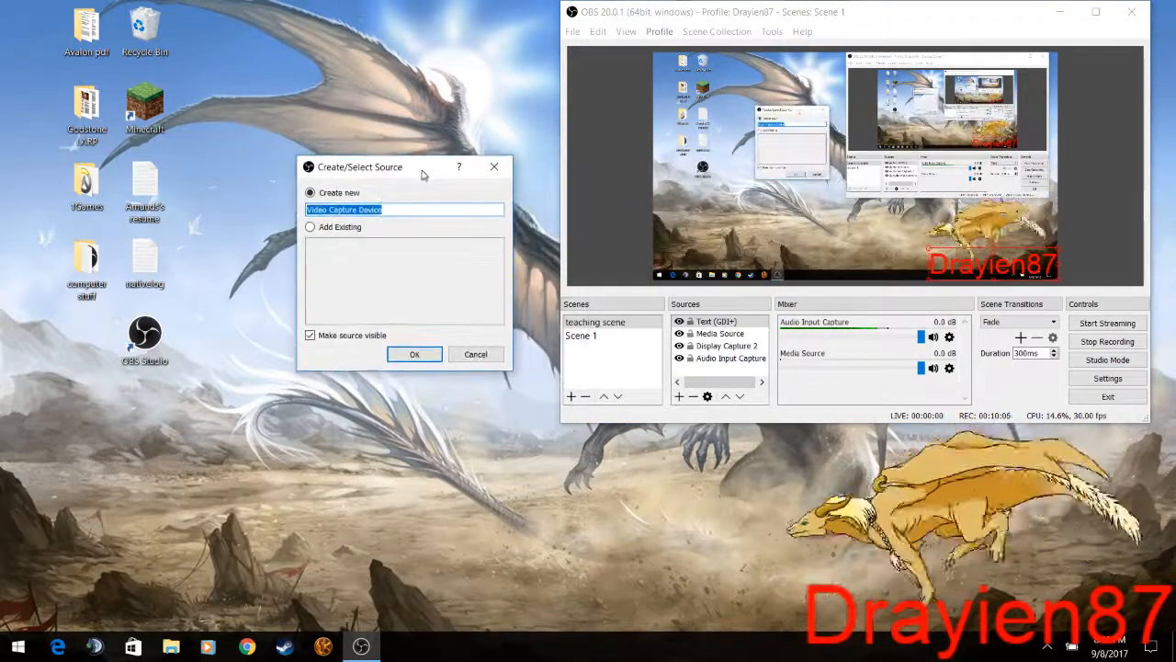
pyautogui.click(415, 354)
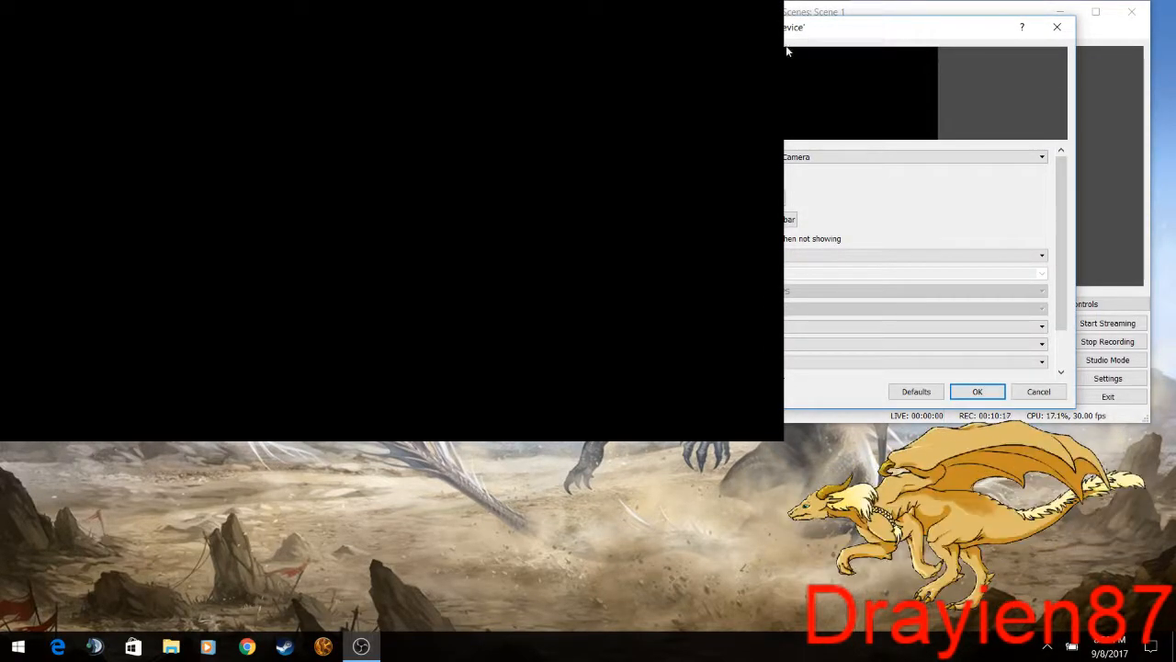
# Step: Shrink the black camera feed toward the canvas's upper-left corner and move the properties dialog clear of it
pyautogui.moveTo(800, 29); pyautogui.dragTo(342, 93)
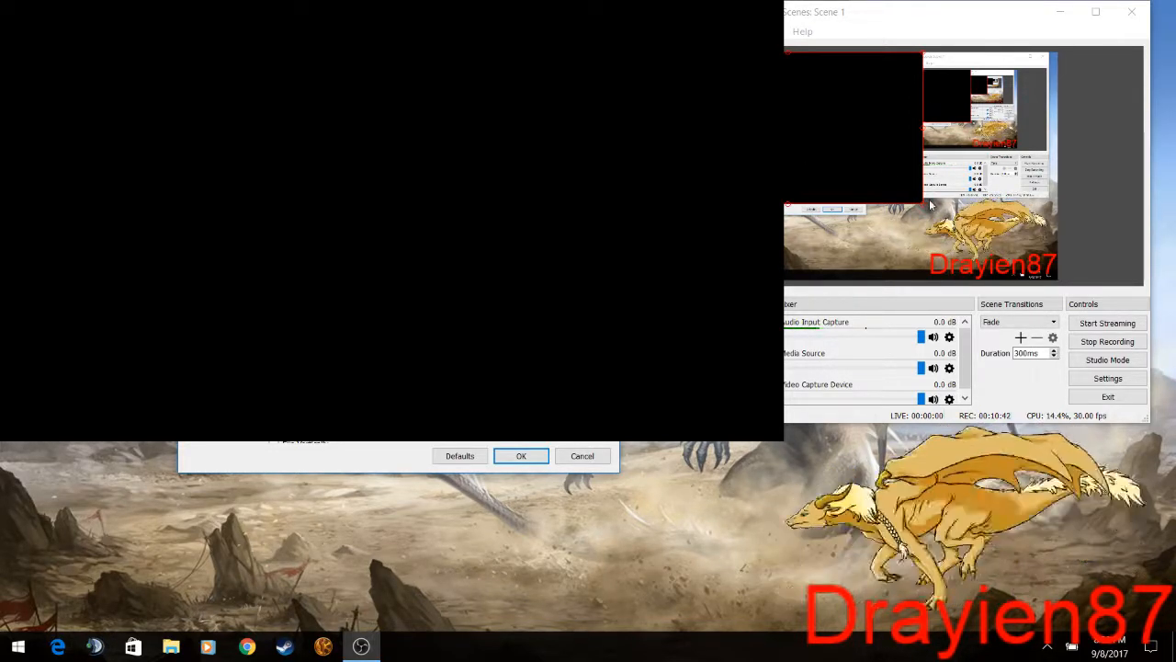
pyautogui.moveTo(924, 203); pyautogui.dragTo(819, 145)
pyautogui.click(553, 99)
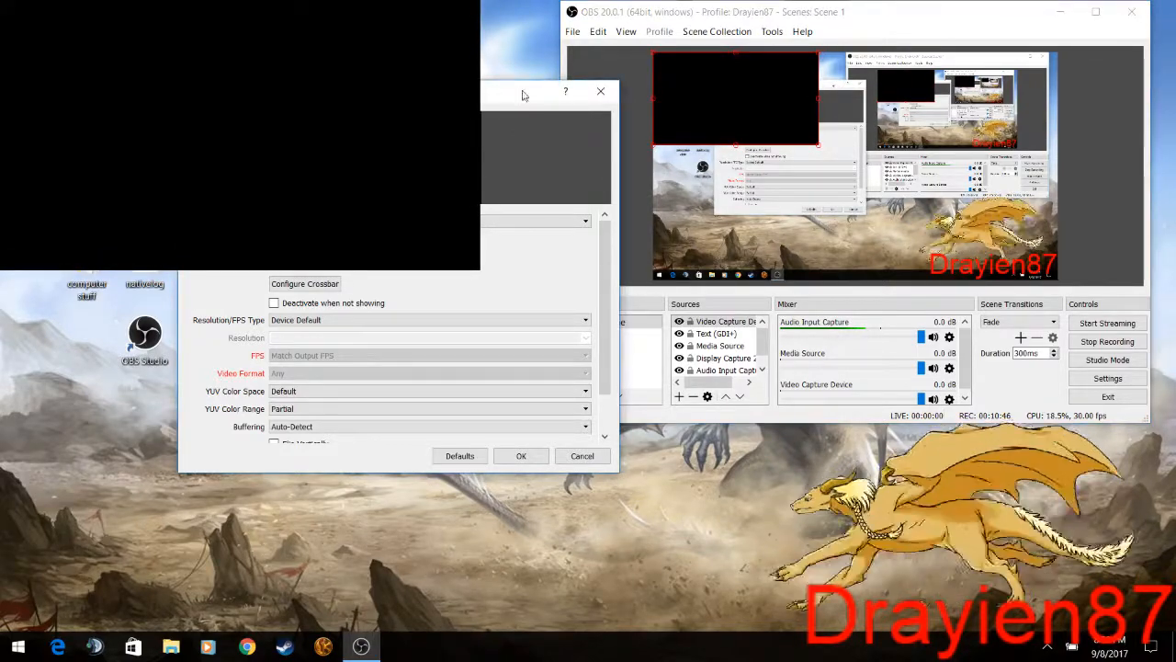
pyautogui.moveTo(516, 93); pyautogui.dragTo(502, 226)
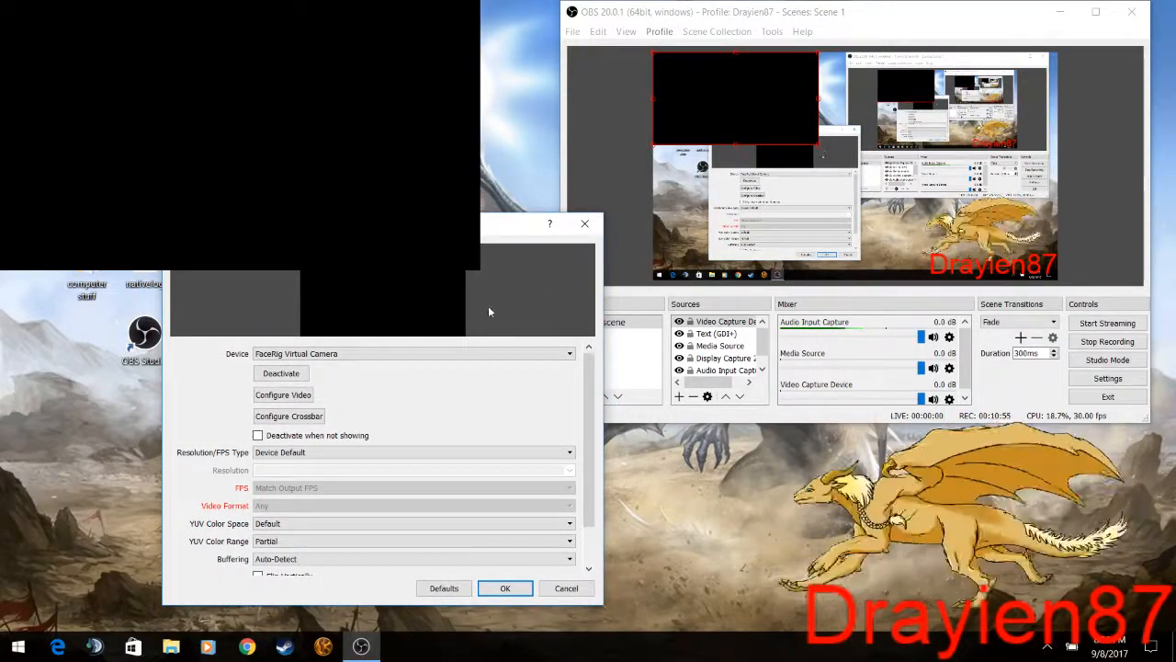
# Step: Try the USB2.0 HD UVC WebCam as capture device, switch to the Logitech HD Webcam C615, and accept the properties
pyautogui.click(476, 358)
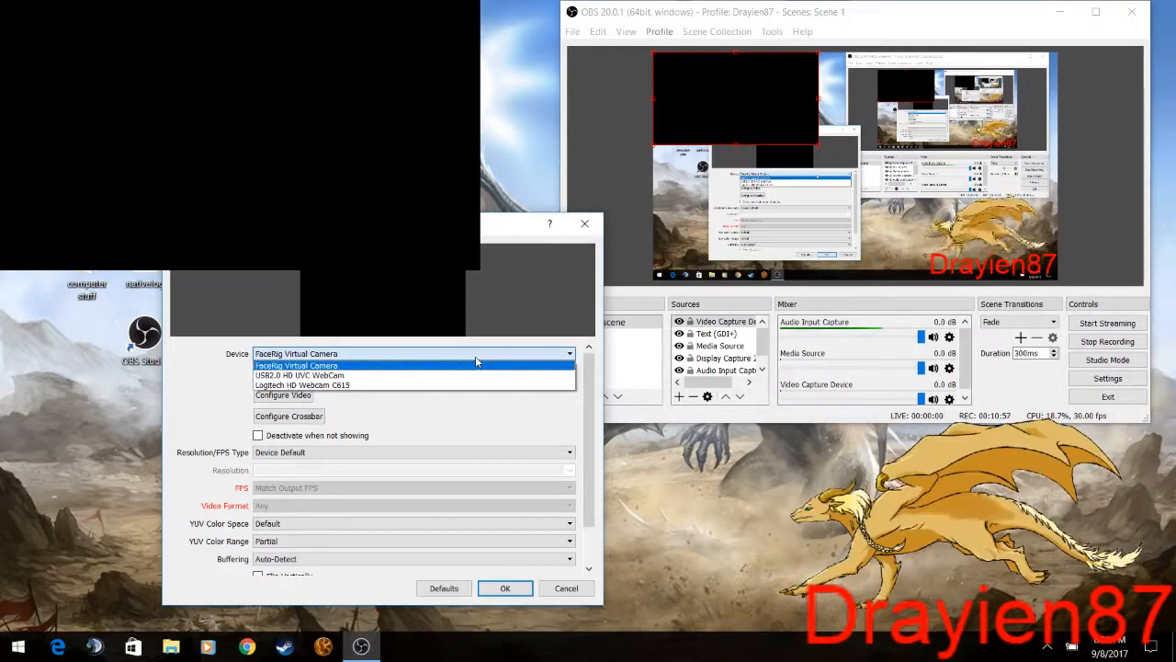
pyautogui.click(316, 375)
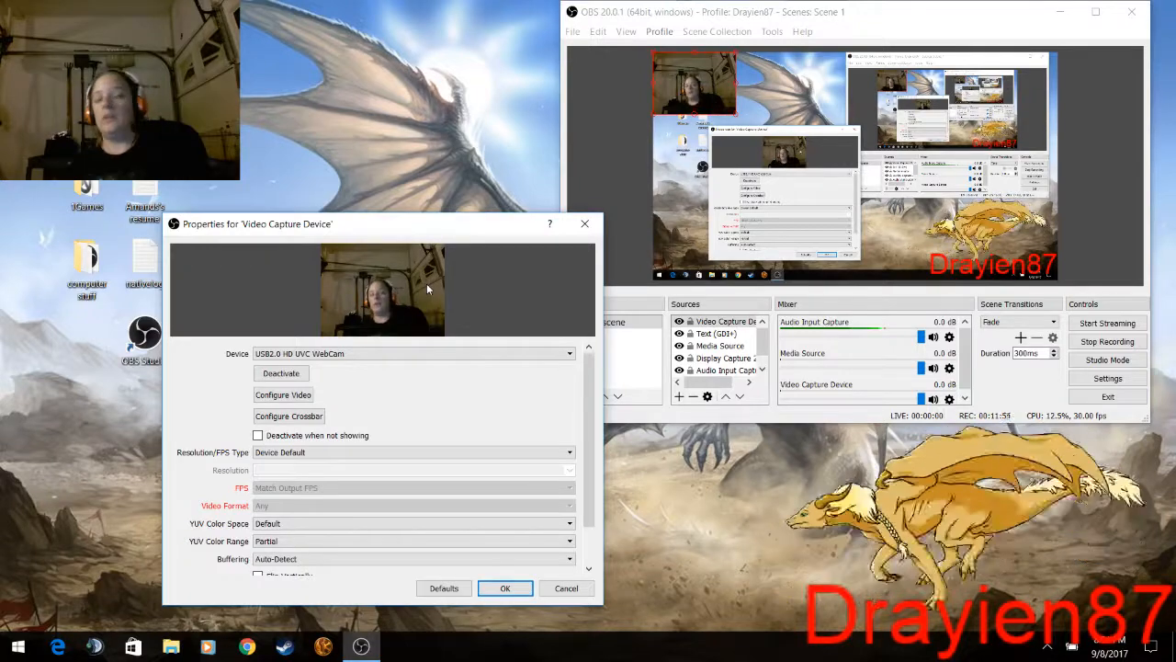
pyautogui.click(438, 354)
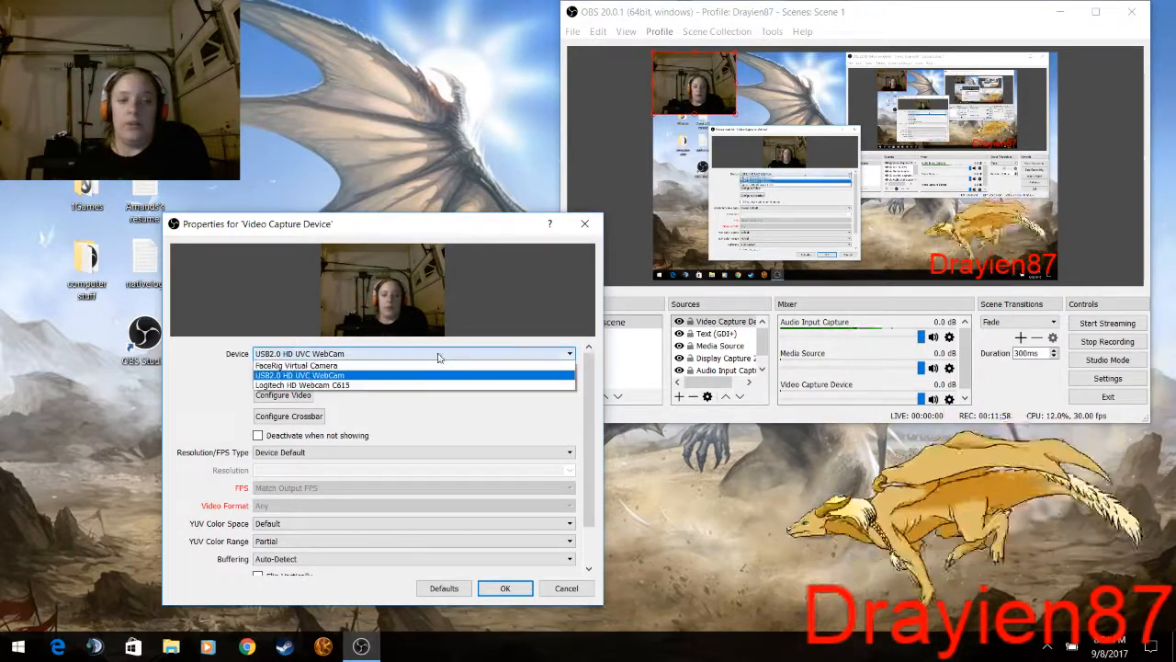
pyautogui.click(396, 386)
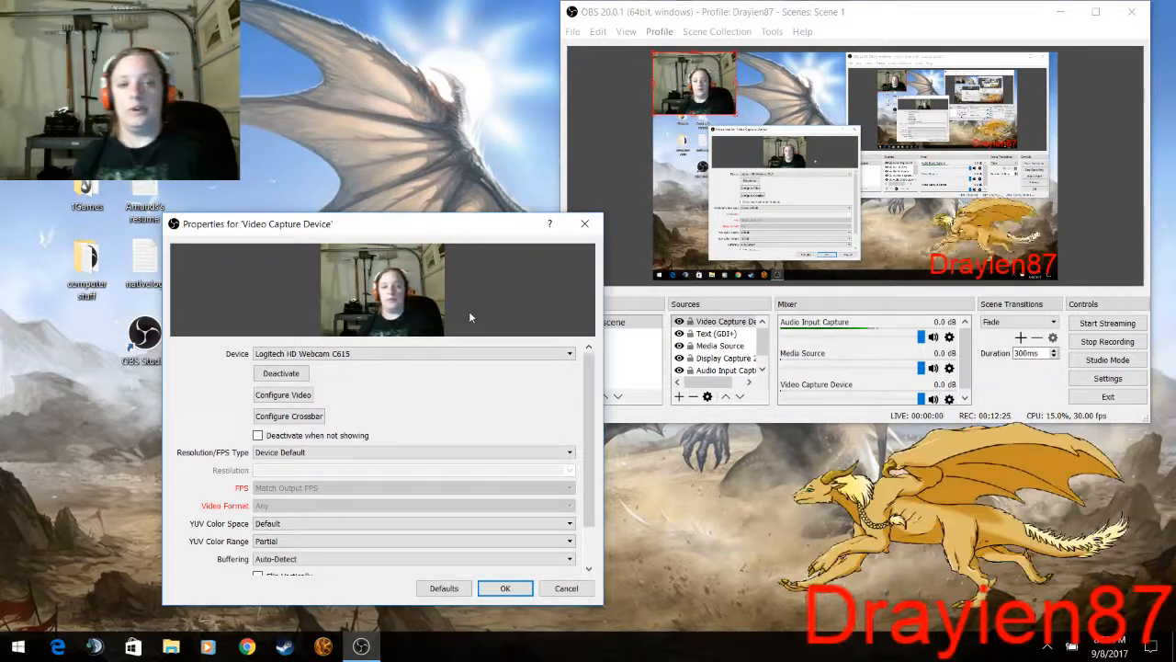
pyautogui.scroll(-1, 450, 469)
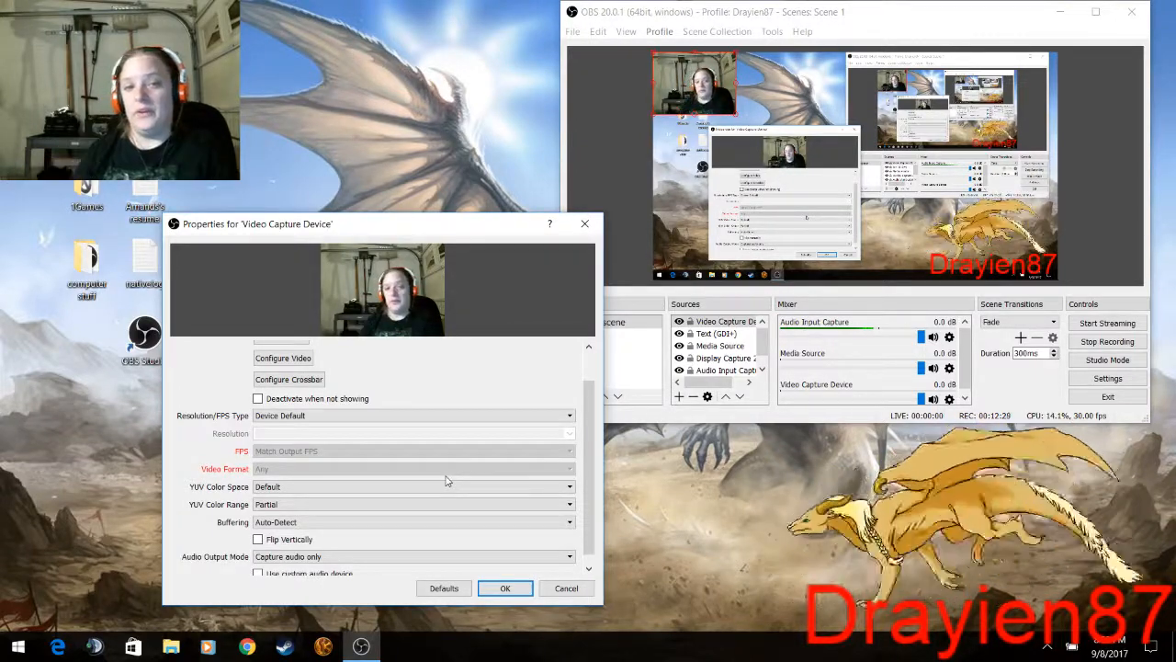
pyautogui.click(505, 588)
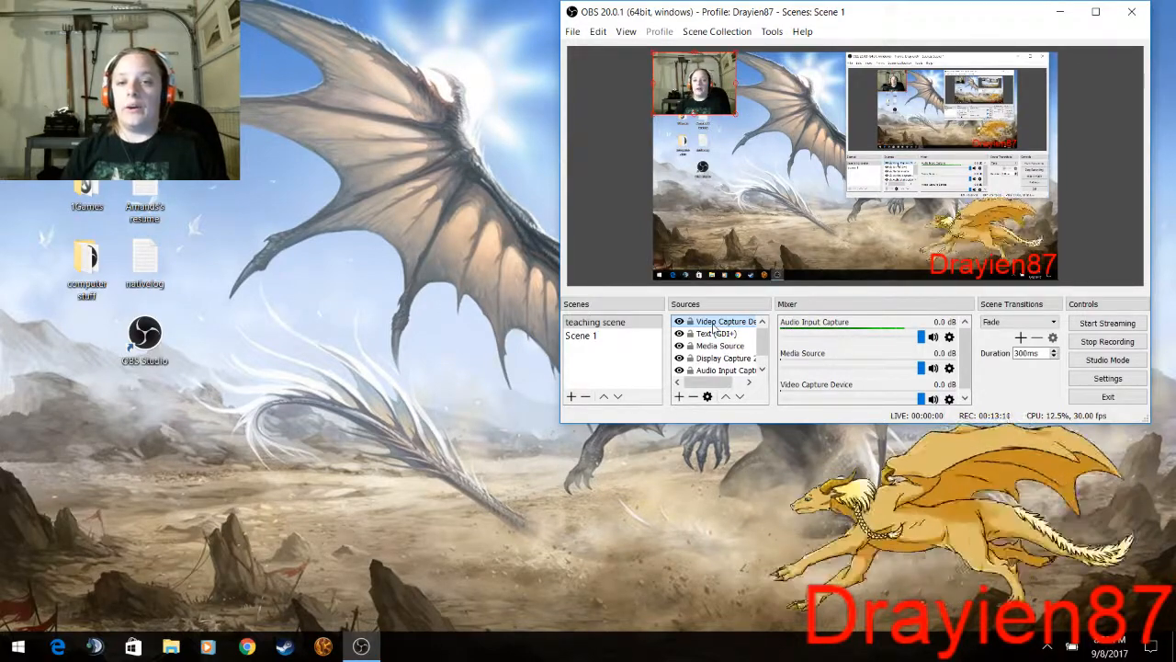
# Step: Add a Chroma Key effect filter to the Video Capture Device source, keeping its default name
pyautogui.rightClick(713, 325)
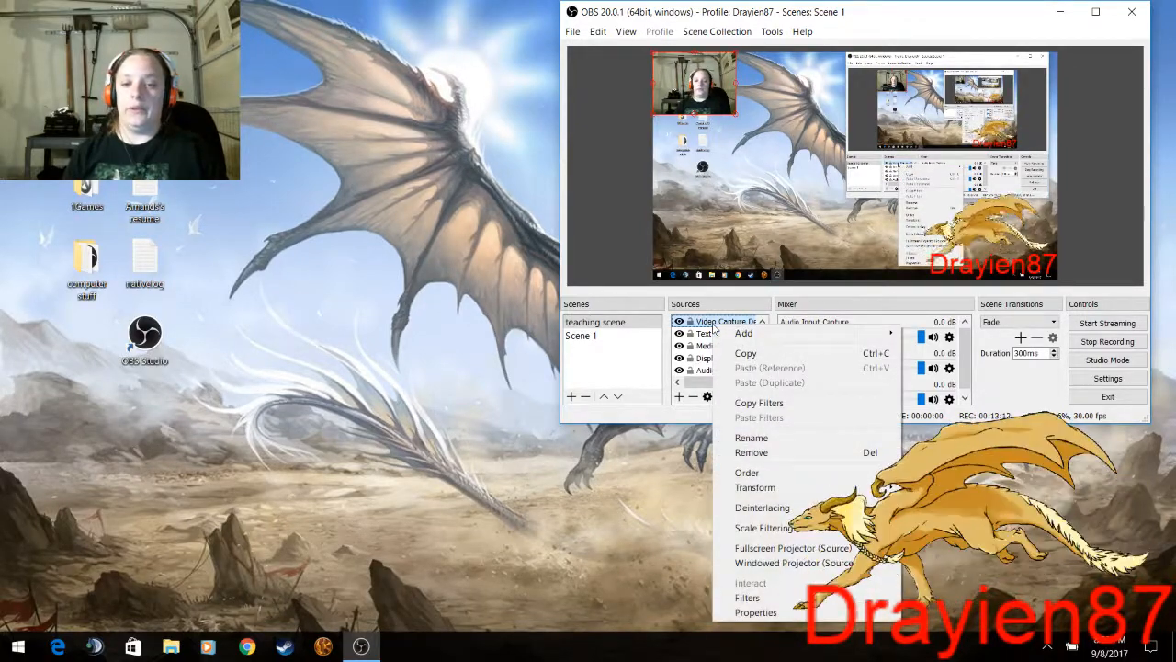
pyautogui.click(760, 597)
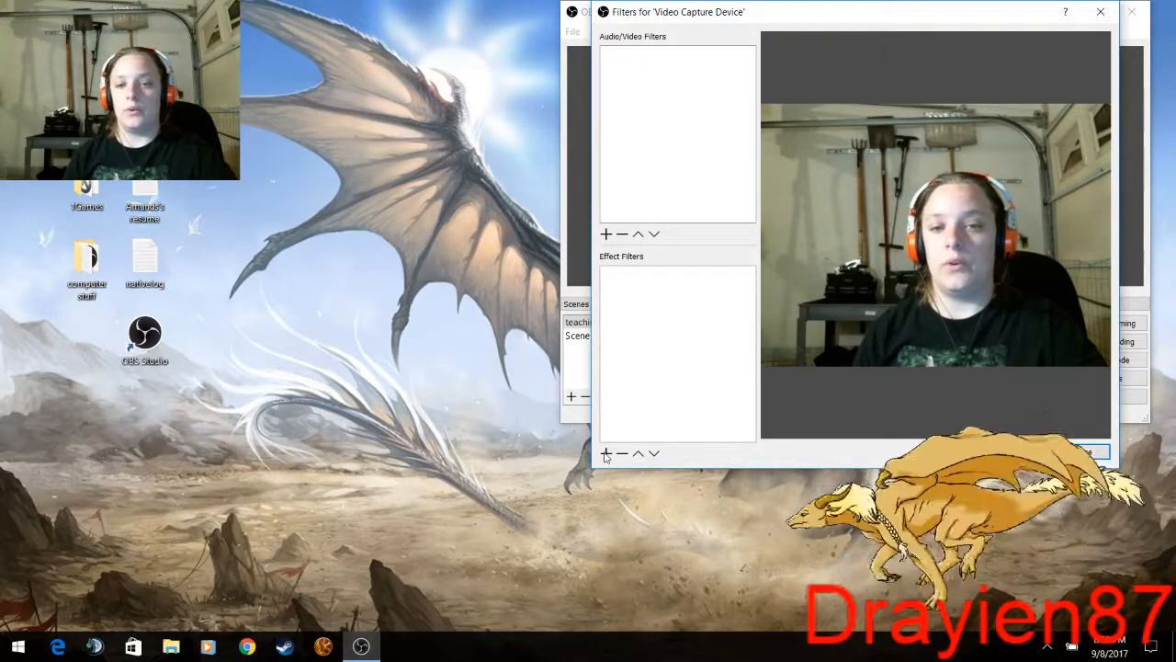
pyautogui.click(606, 454)
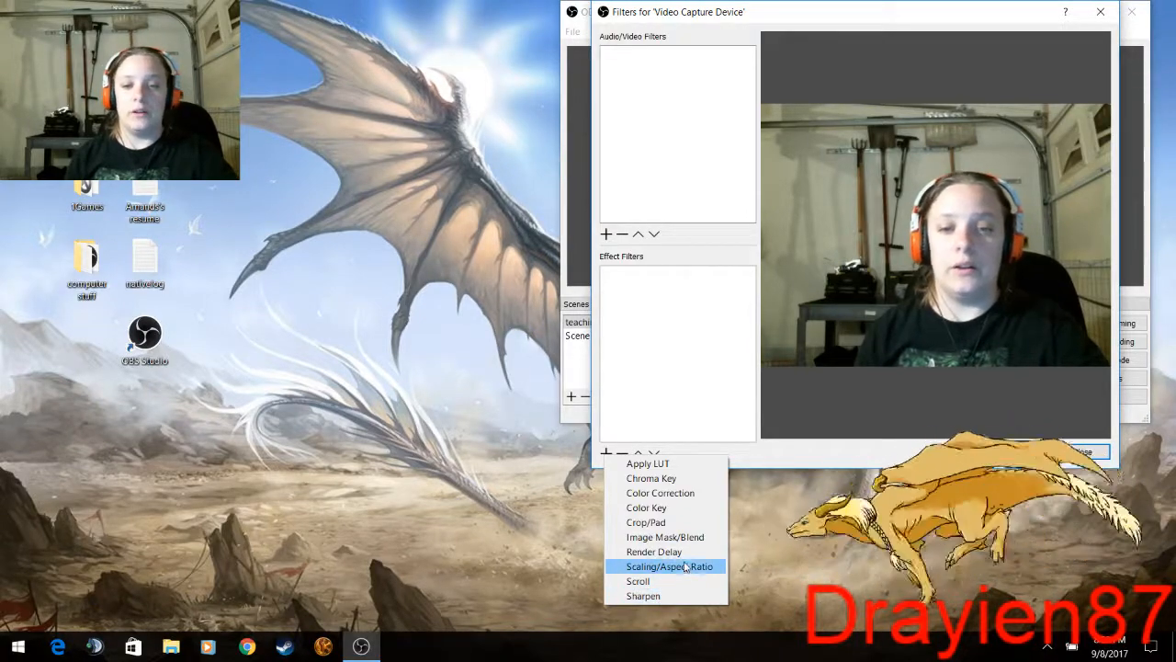
pyautogui.click(670, 478)
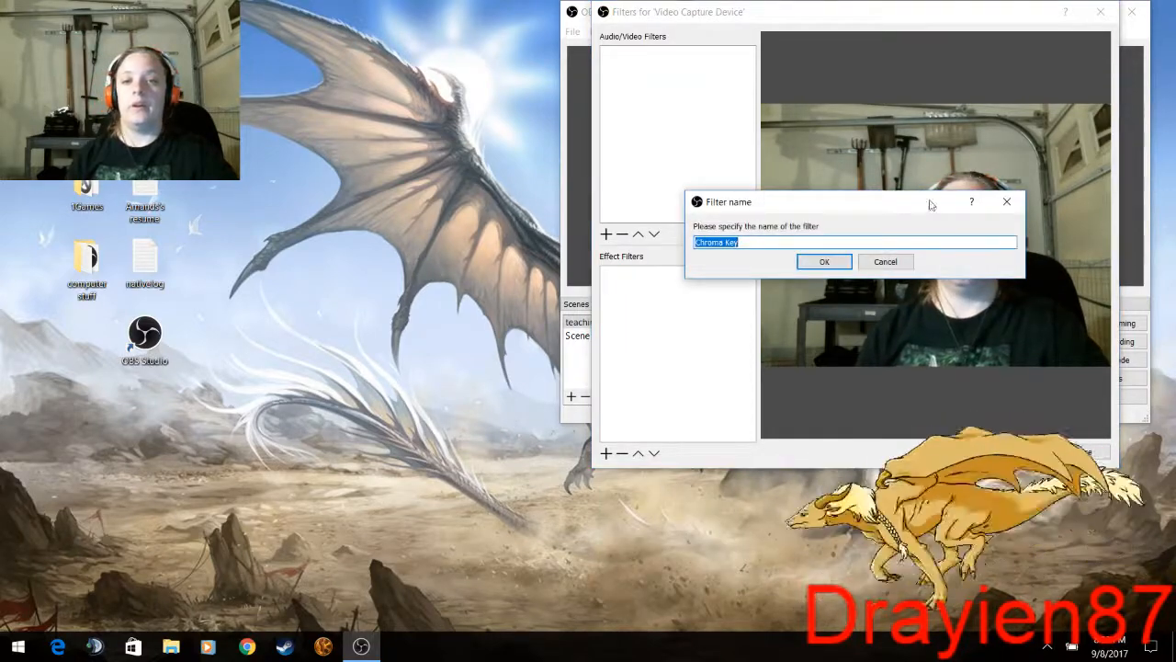
pyautogui.click(825, 263)
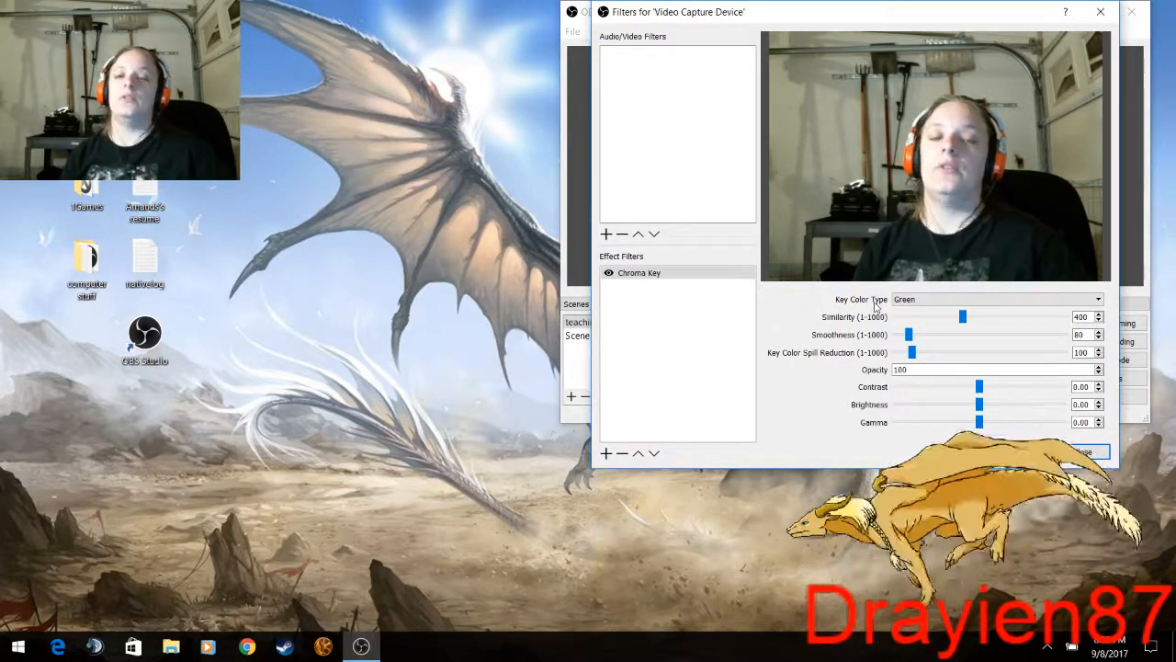
# Step: Keep the Chroma Key colour type at Green, set its Similarity to 400 with the canvas uncovered, and close the filters
pyautogui.click(949, 300)
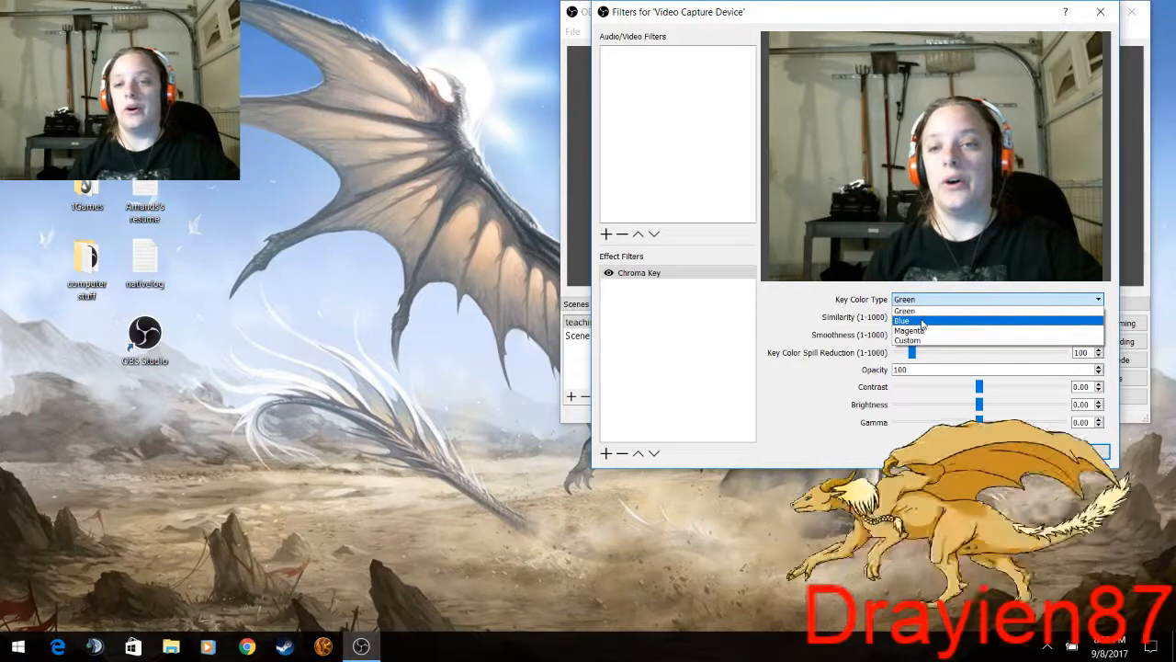
pyautogui.click(932, 312)
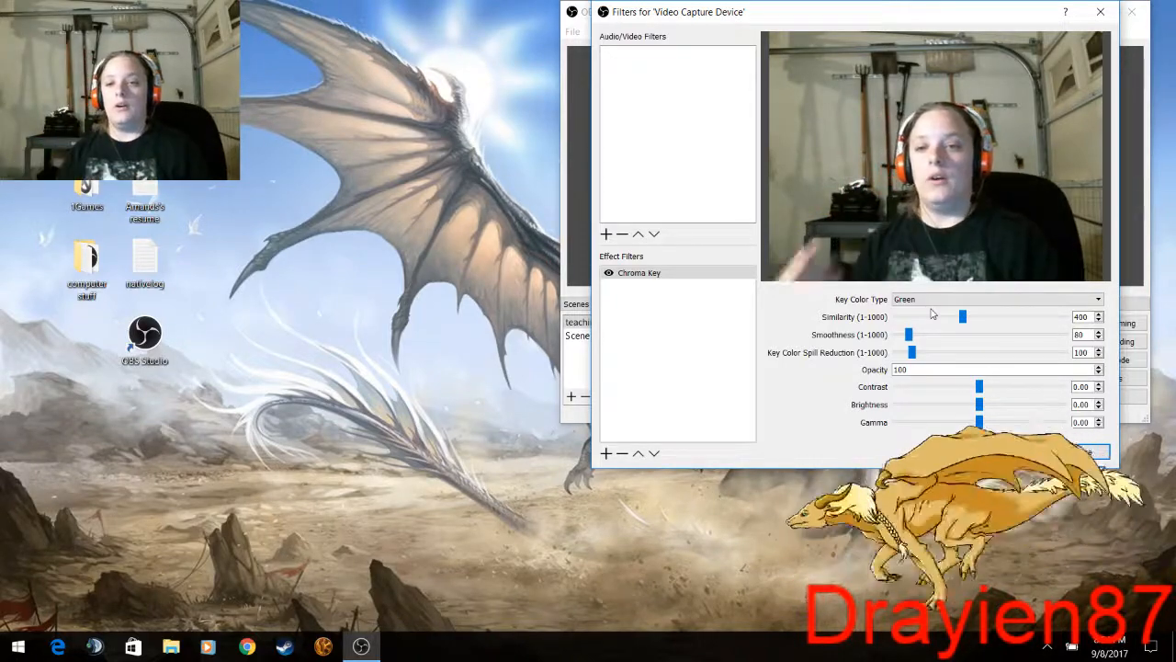
pyautogui.click(933, 299)
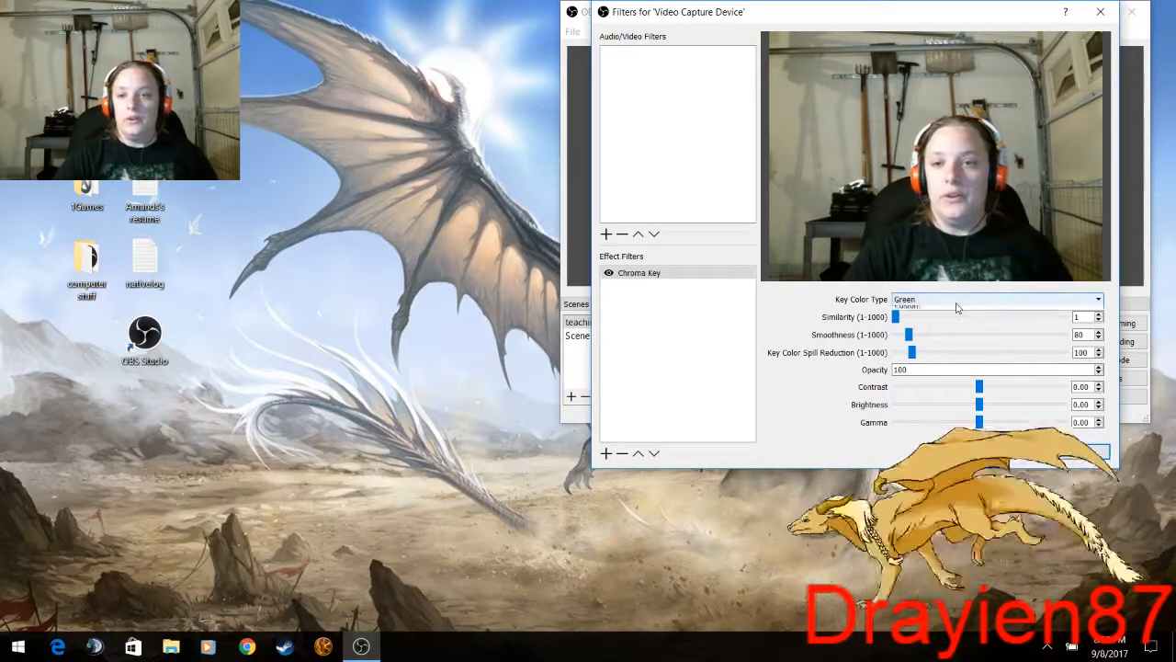
pyautogui.moveTo(896, 316); pyautogui.dragTo(965, 323)
pyautogui.moveTo(896, 18); pyautogui.dragTo(328, 59)
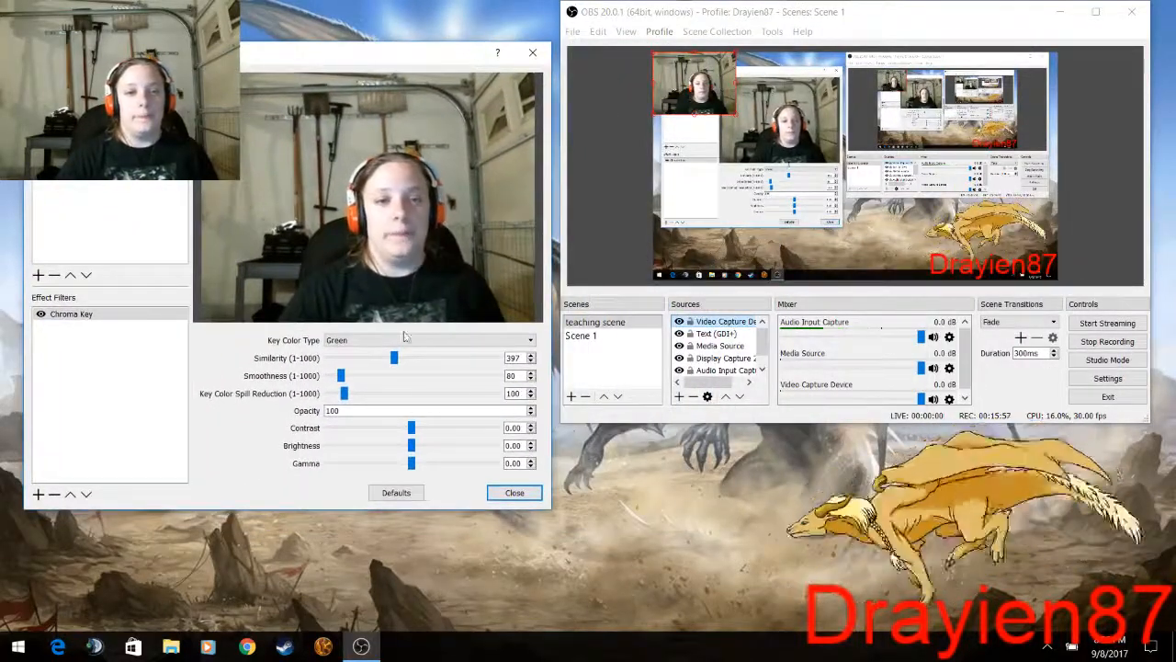
pyautogui.moveTo(397, 360)
pyautogui.mouseDown()
pyautogui.moveTo(413, 357)
pyautogui.moveTo(393, 362)
pyautogui.mouseUp()
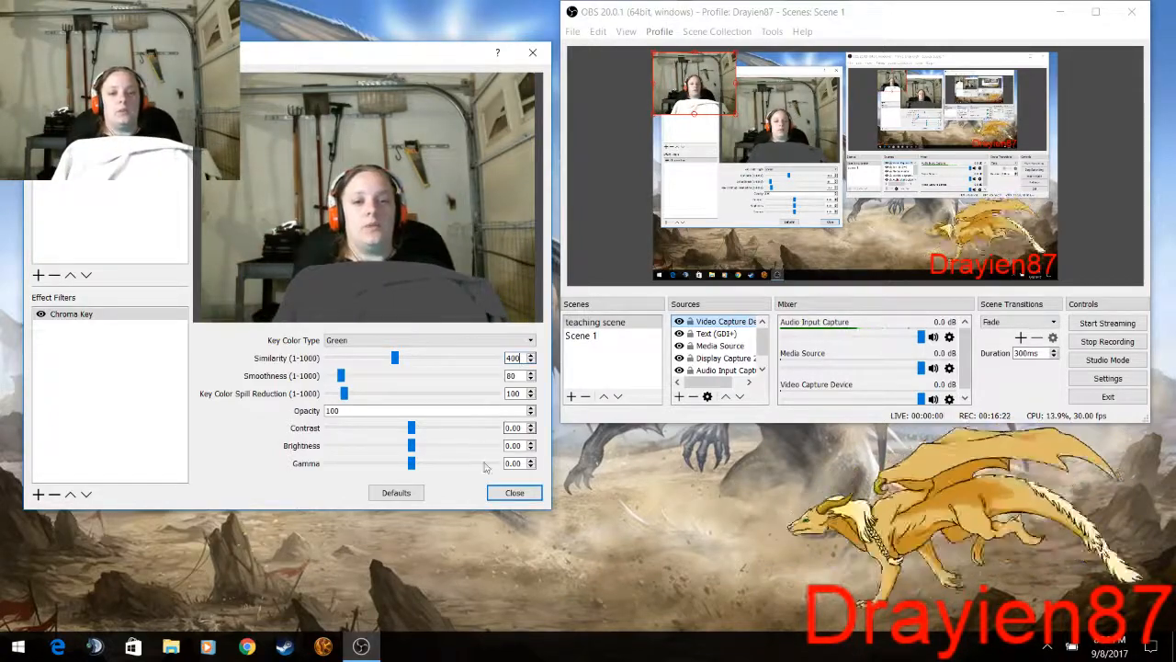
pyautogui.click(514, 492)
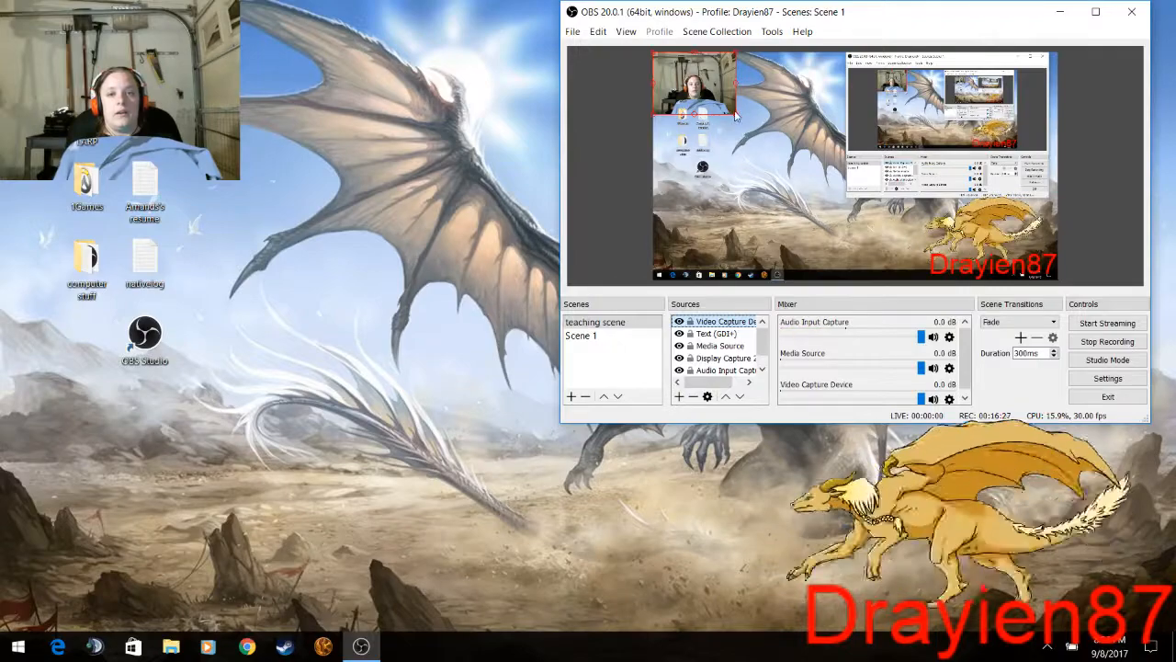
# Step: Try the webcam feed at a larger size, shrink it to a small picture, and place it in the canvas's lower-left corner
pyautogui.moveTo(735, 115); pyautogui.dragTo(893, 225)
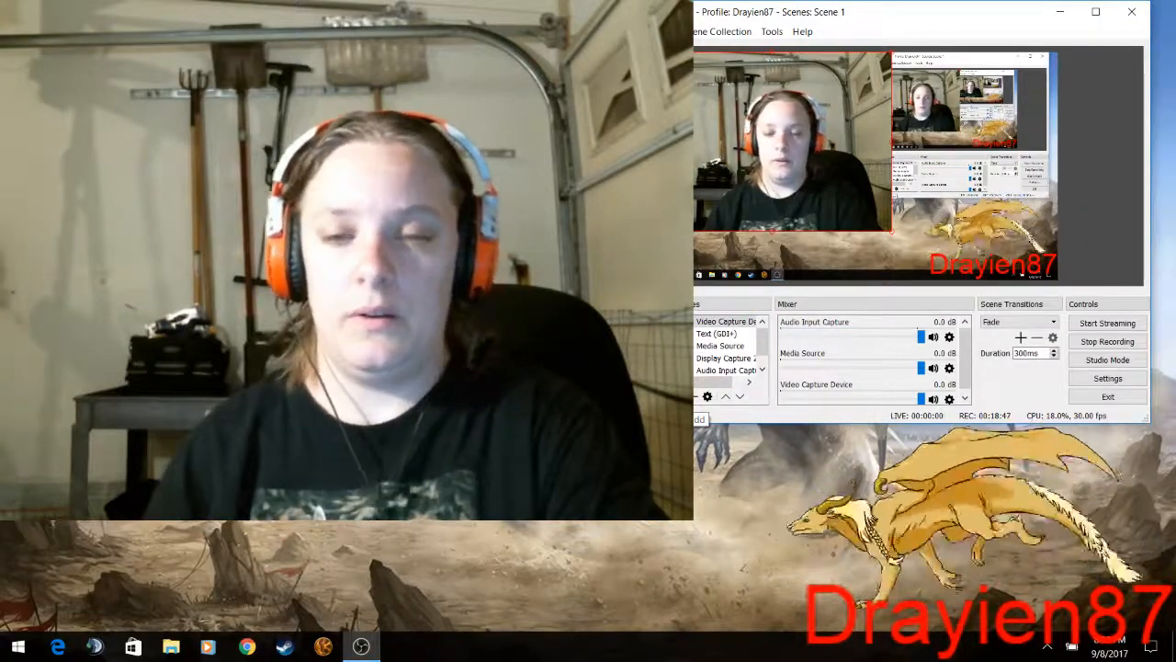
pyautogui.moveTo(891, 236); pyautogui.dragTo(747, 122)
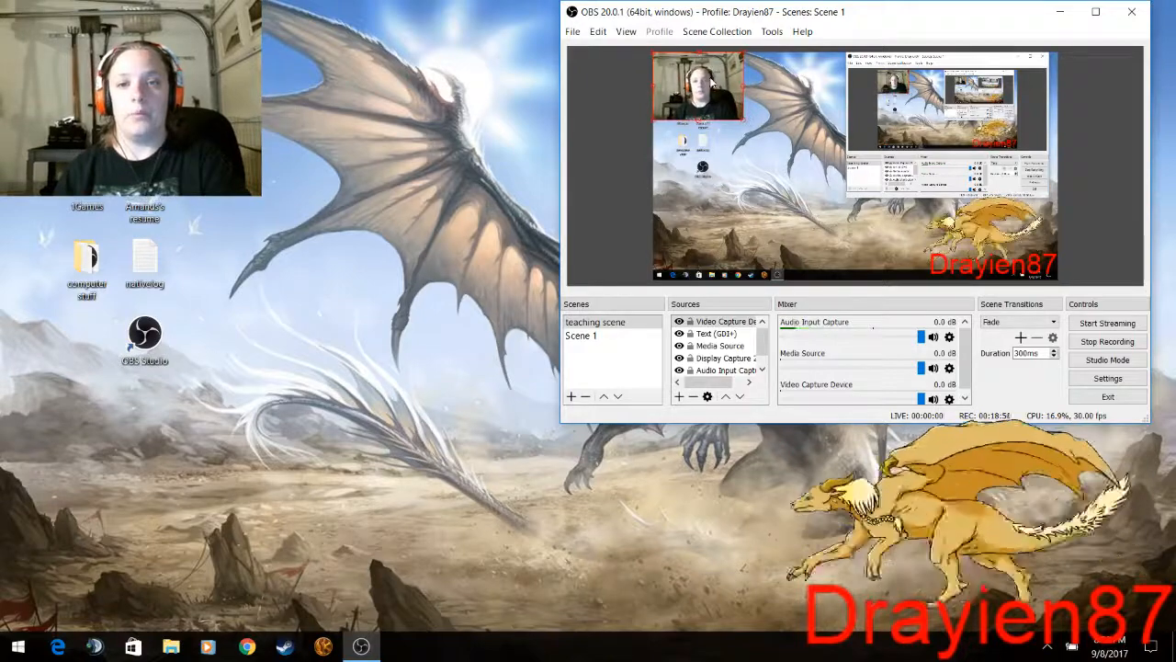
pyautogui.moveTo(716, 80); pyautogui.dragTo(717, 241)
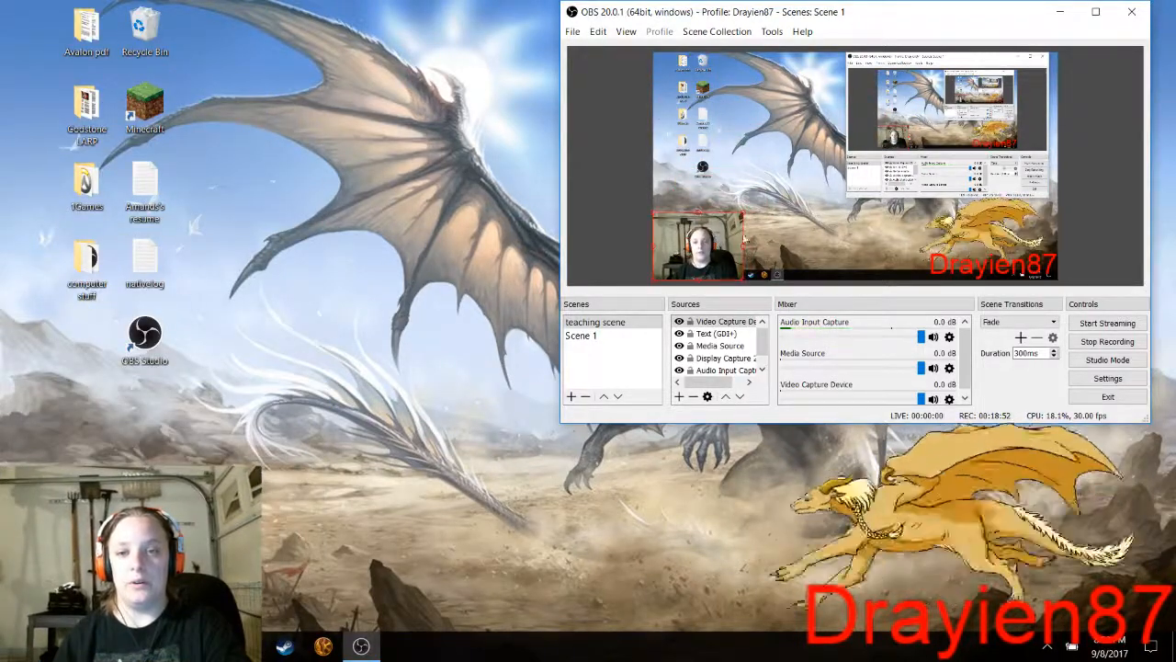